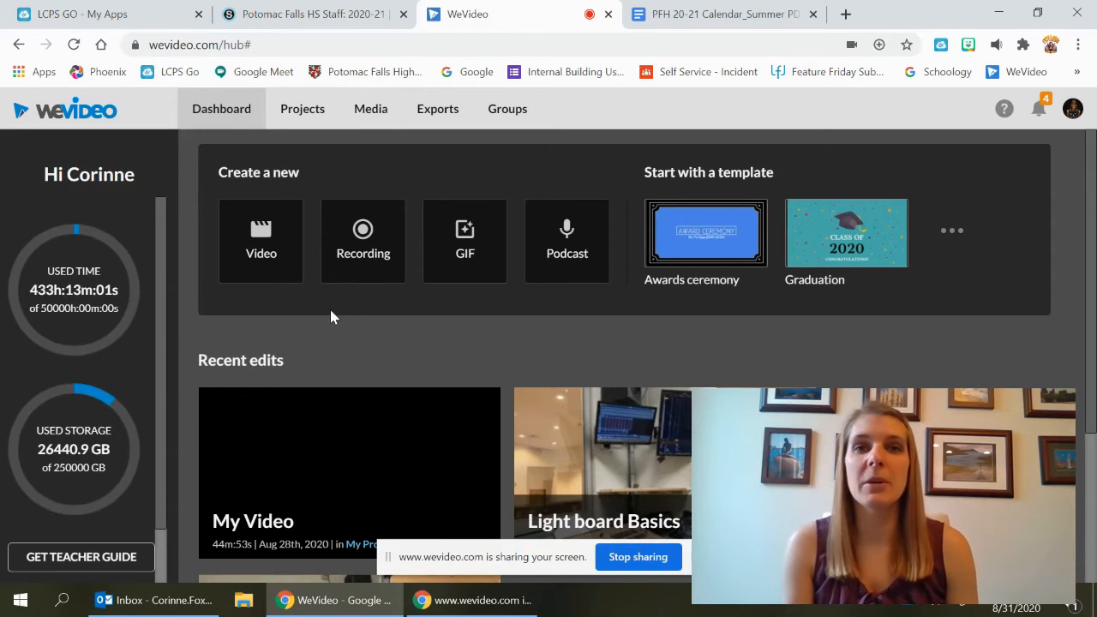
Start a new video project saved in My Project
{"action": "left_click", "coordinate": [263, 250]}
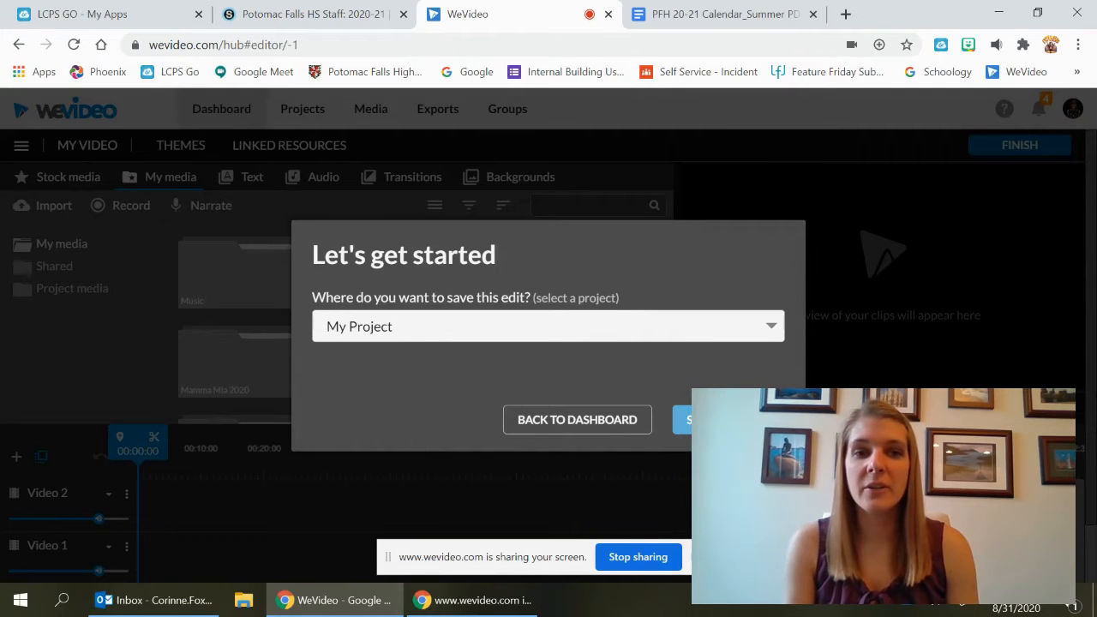
{"action": "left_click", "coordinate": [728, 420]}
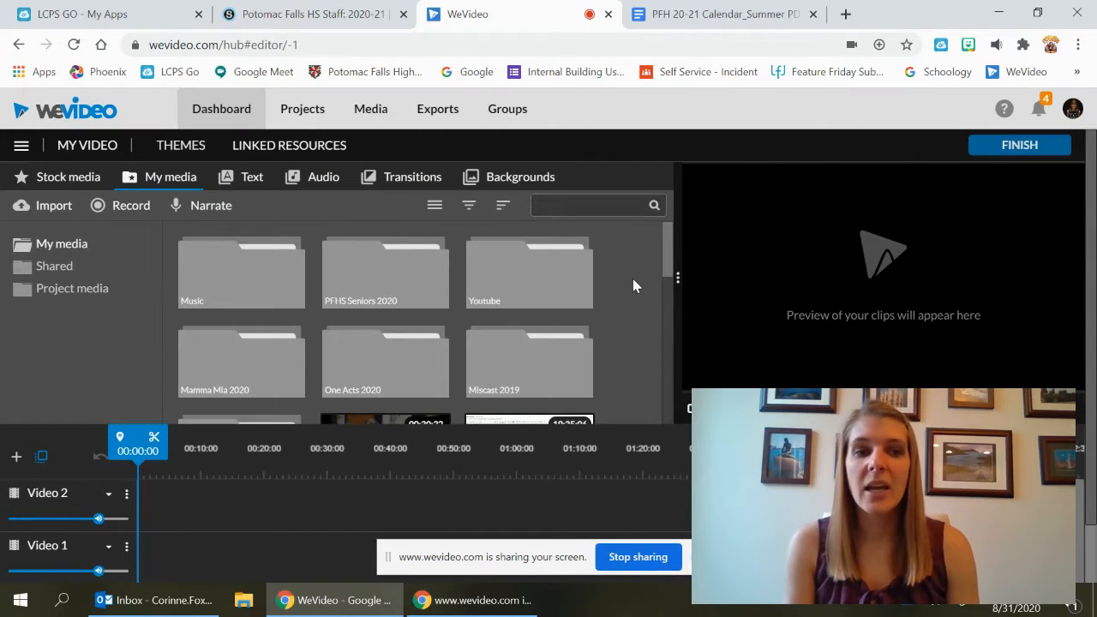
{"action": "scroll", "coordinate": [632, 279], "scroll_direction": "down", "scroll_amount": 1}
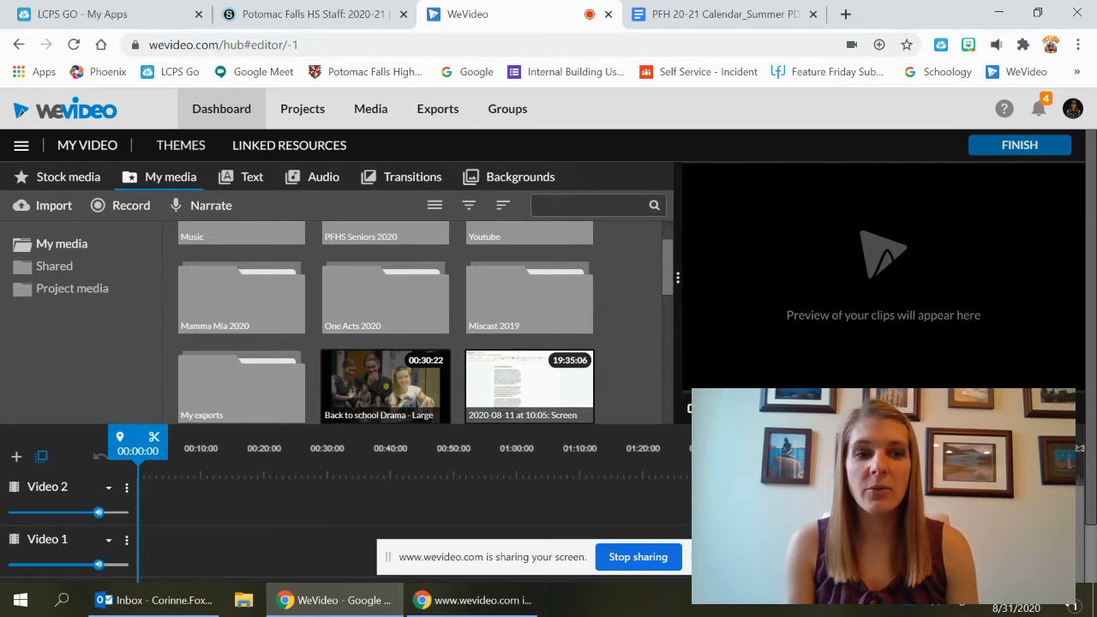
{"action": "scroll", "coordinate": [1090, 463], "scroll_direction": "down", "scroll_amount": 1}
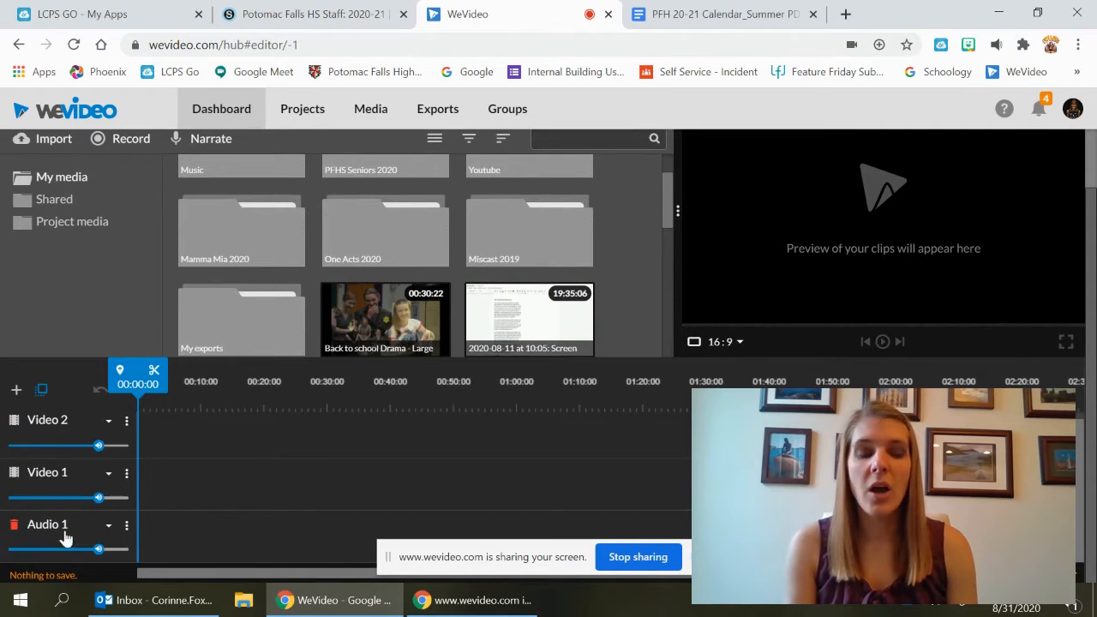
{"action": "left_click", "coordinate": [17, 390]}
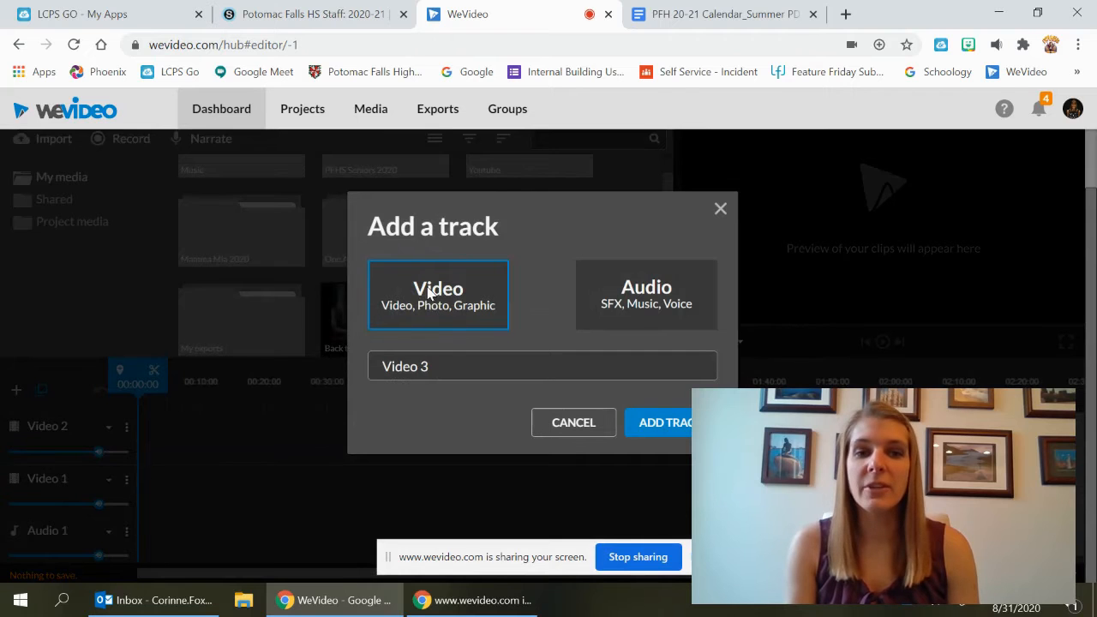
{"action": "left_click", "coordinate": [576, 422]}
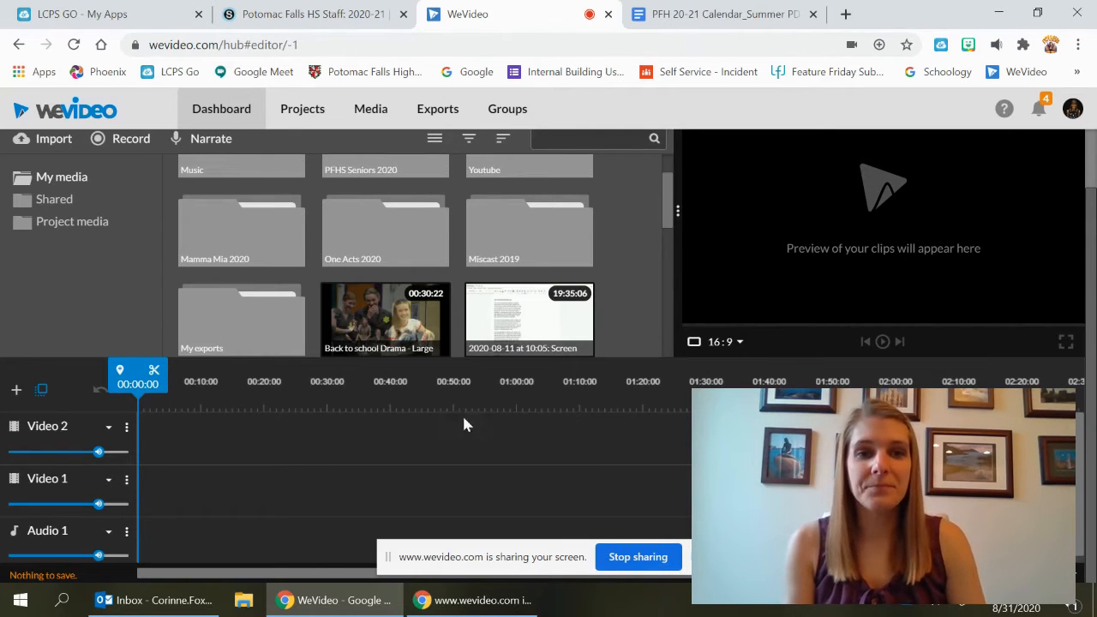
Open the Youtube folder in My media
{"action": "scroll", "coordinate": [622, 293], "scroll_direction": "up", "scroll_amount": 1}
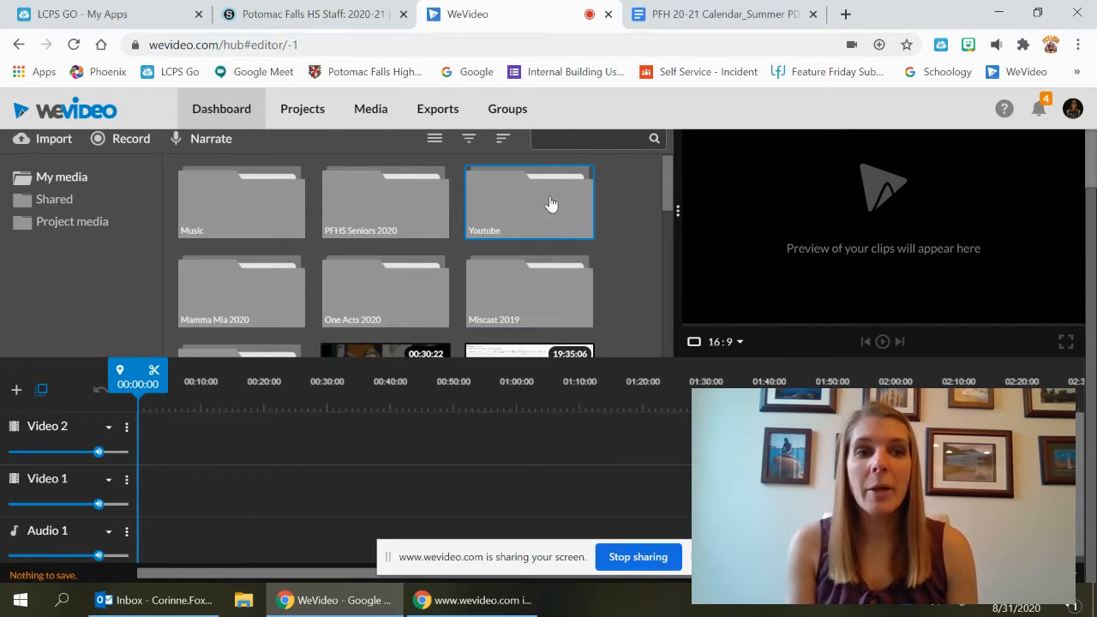
{"action": "double_click", "coordinate": [505, 202]}
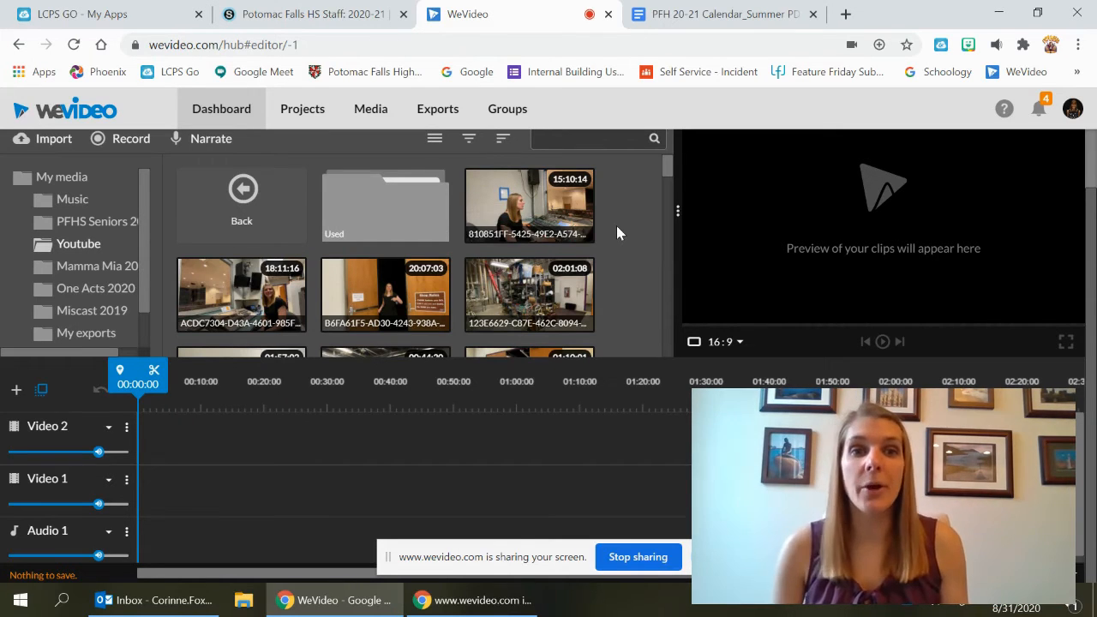
{"action": "scroll", "coordinate": [615, 210], "scroll_direction": "up", "scroll_amount": 1}
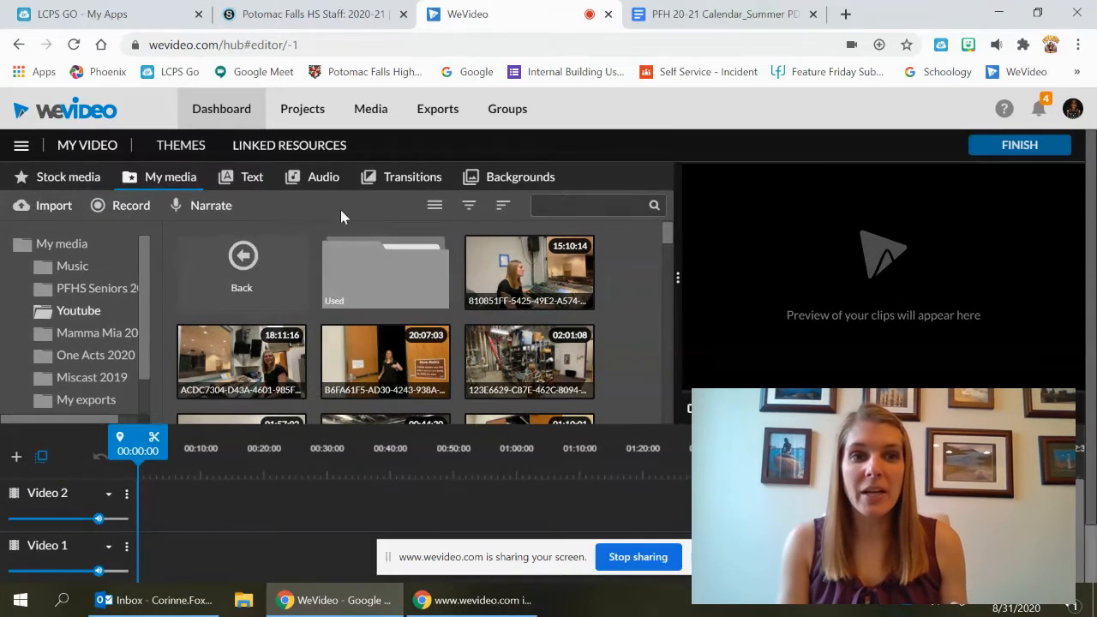
{"action": "left_click", "coordinate": [245, 276]}
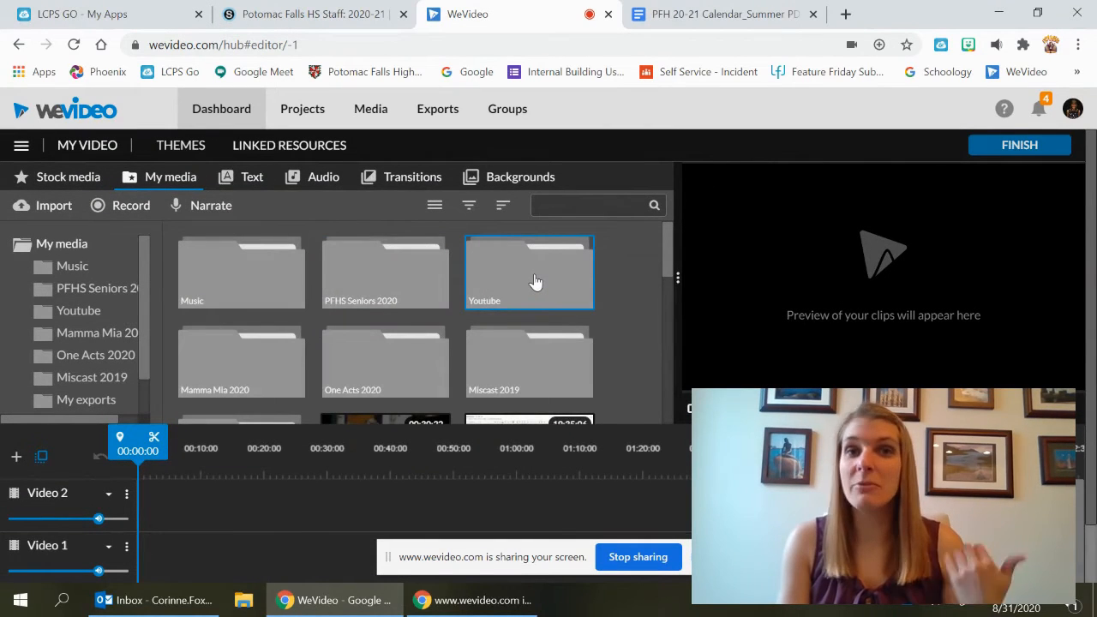
{"action": "double_click", "coordinate": [535, 282]}
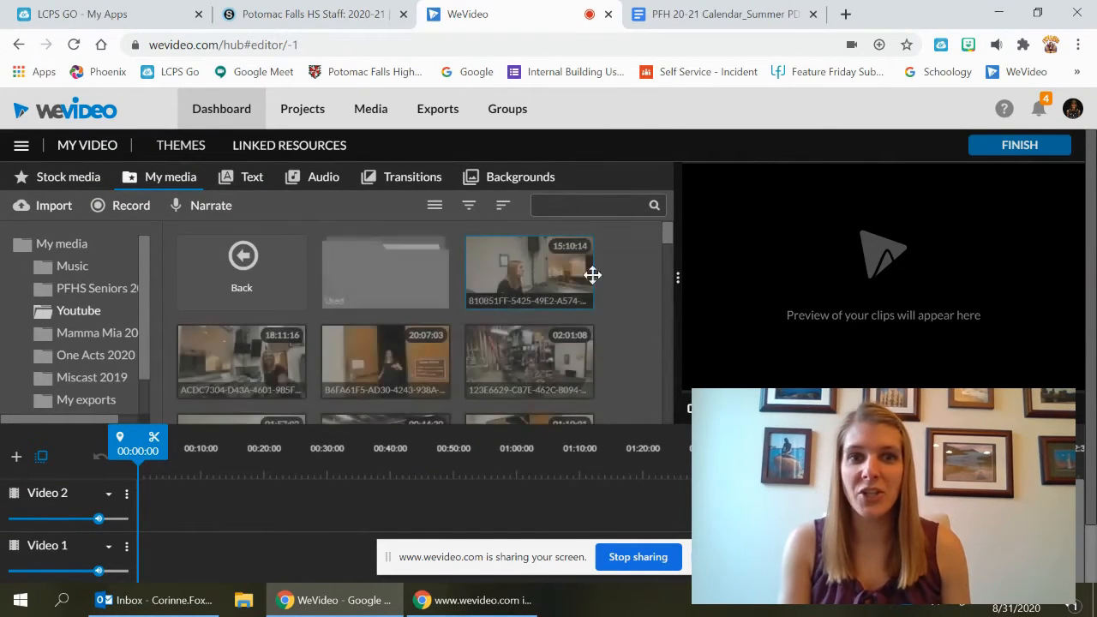
Add the 20:07:03 B6FA61F5 clip from the Youtube folder to the start of the Video 1 track
{"action": "scroll", "coordinate": [603, 292], "scroll_direction": "down", "scroll_amount": 2}
{"action": "scroll", "coordinate": [603, 292], "scroll_direction": "down", "scroll_amount": 10}
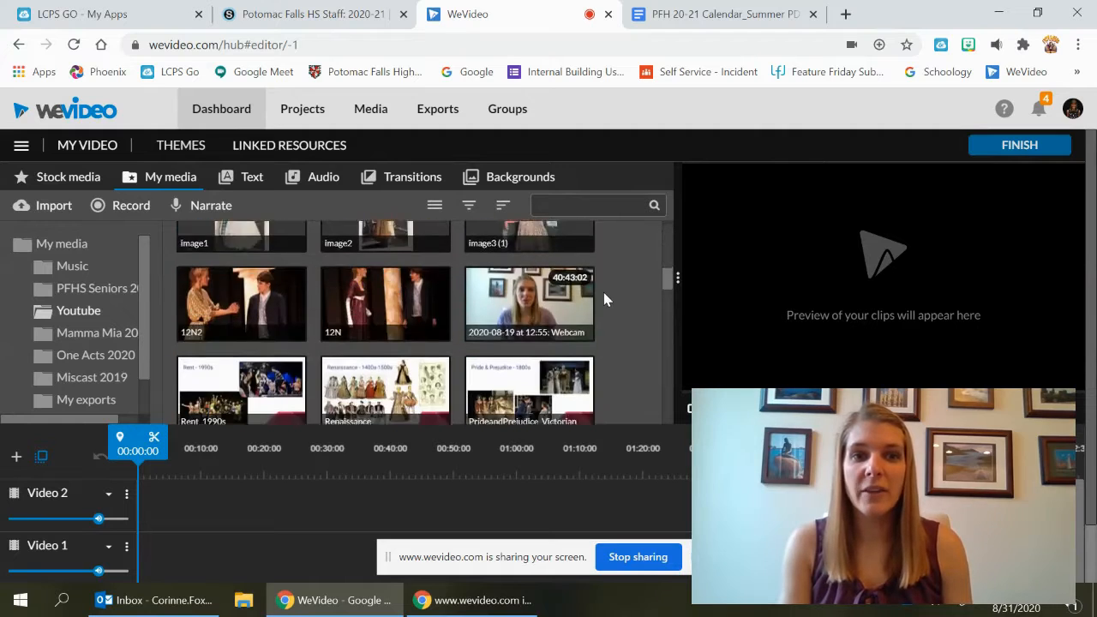
{"action": "scroll", "coordinate": [604, 294], "scroll_direction": "down", "scroll_amount": 10}
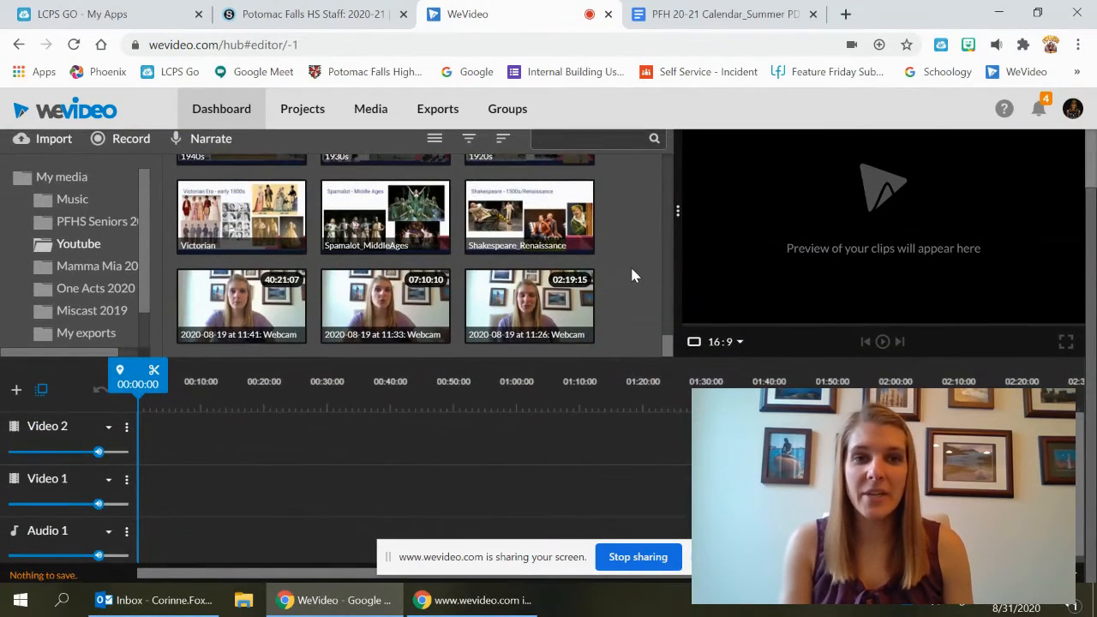
{"action": "scroll", "coordinate": [619, 254], "scroll_direction": "up", "scroll_amount": 3}
{"action": "scroll", "coordinate": [622, 261], "scroll_direction": "up", "scroll_amount": 10}
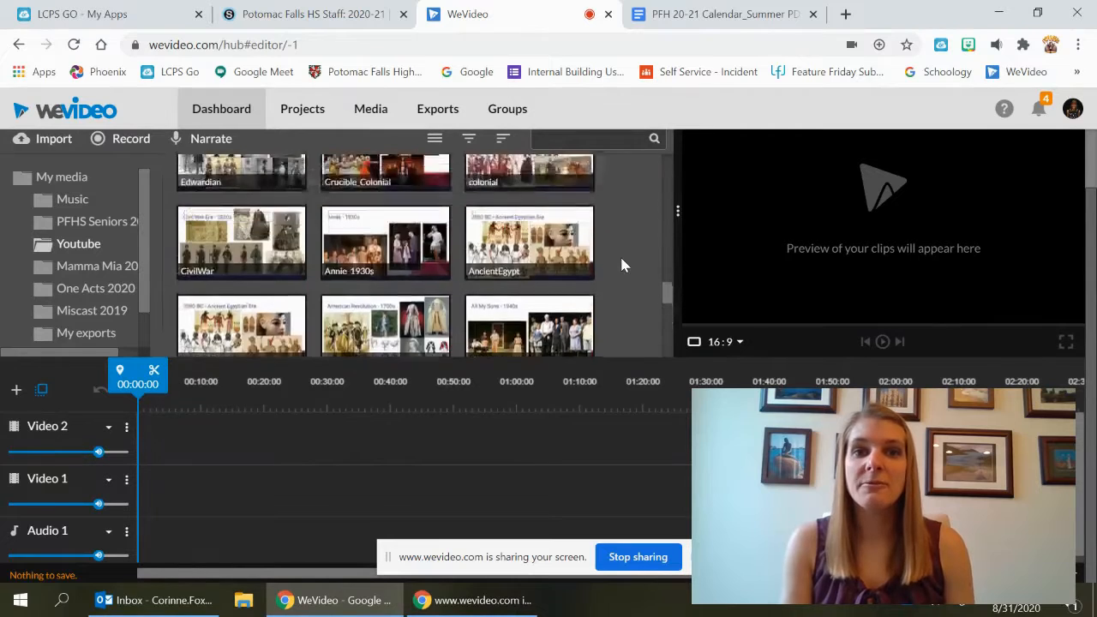
{"action": "scroll", "coordinate": [621, 262], "scroll_direction": "up", "scroll_amount": 10}
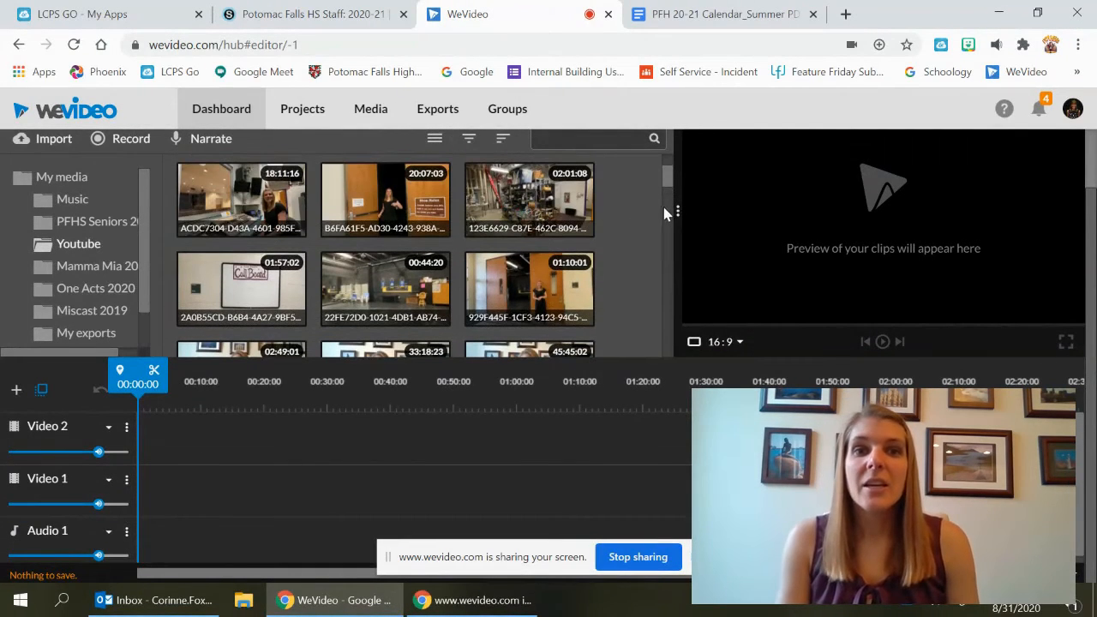
{"action": "left_click", "coordinate": [351, 186]}
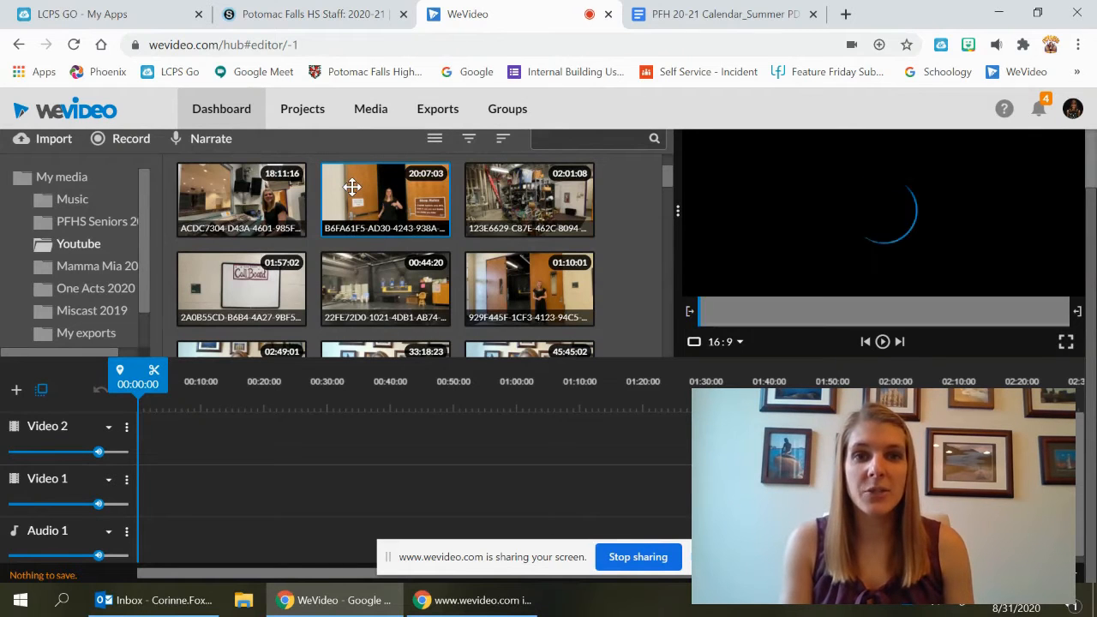
{"action": "left_click_drag", "start_coordinate": [351, 186], "coordinate": [150, 488]}
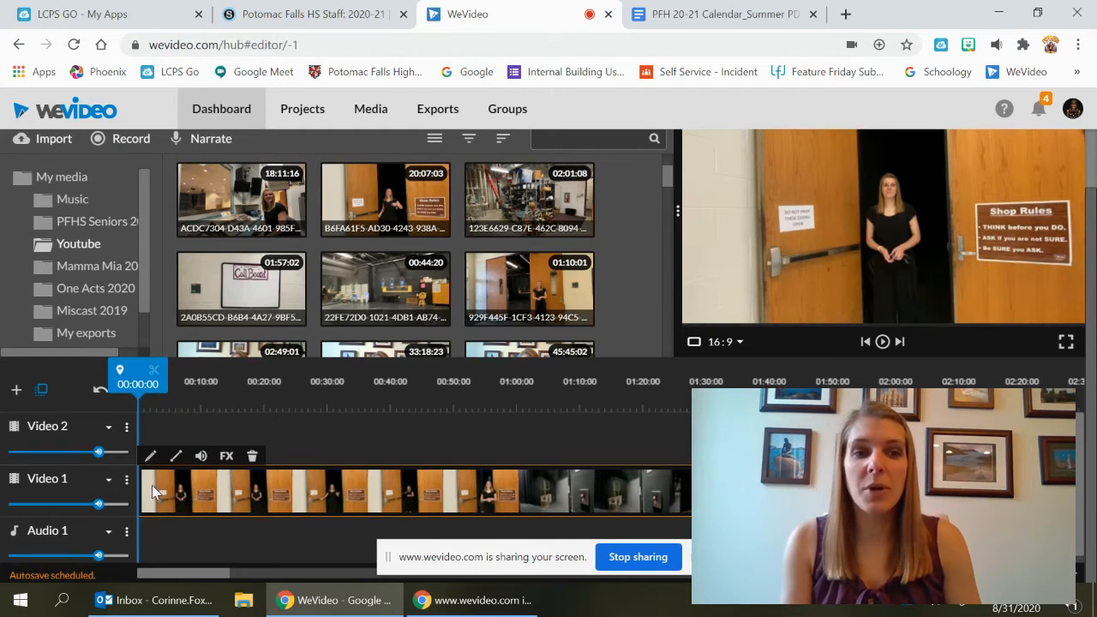
Expand the Video 1 track to show the clip's audio waveform
{"action": "scroll", "coordinate": [206, 476], "scroll_direction": "right", "scroll_amount": 10}
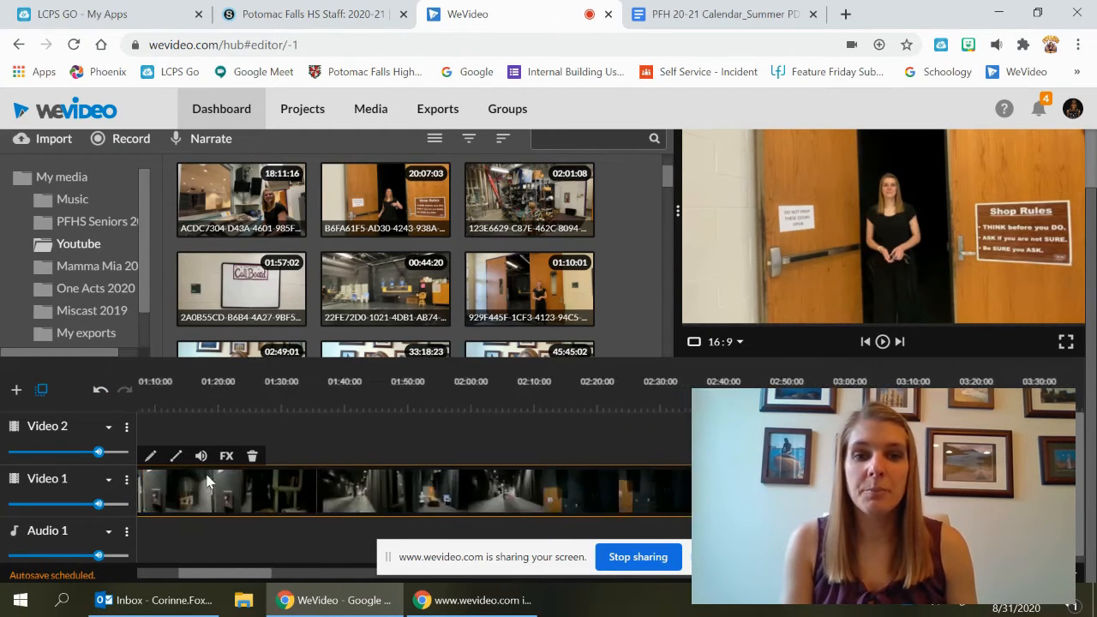
{"action": "scroll", "coordinate": [205, 480], "scroll_direction": "right", "scroll_amount": 12}
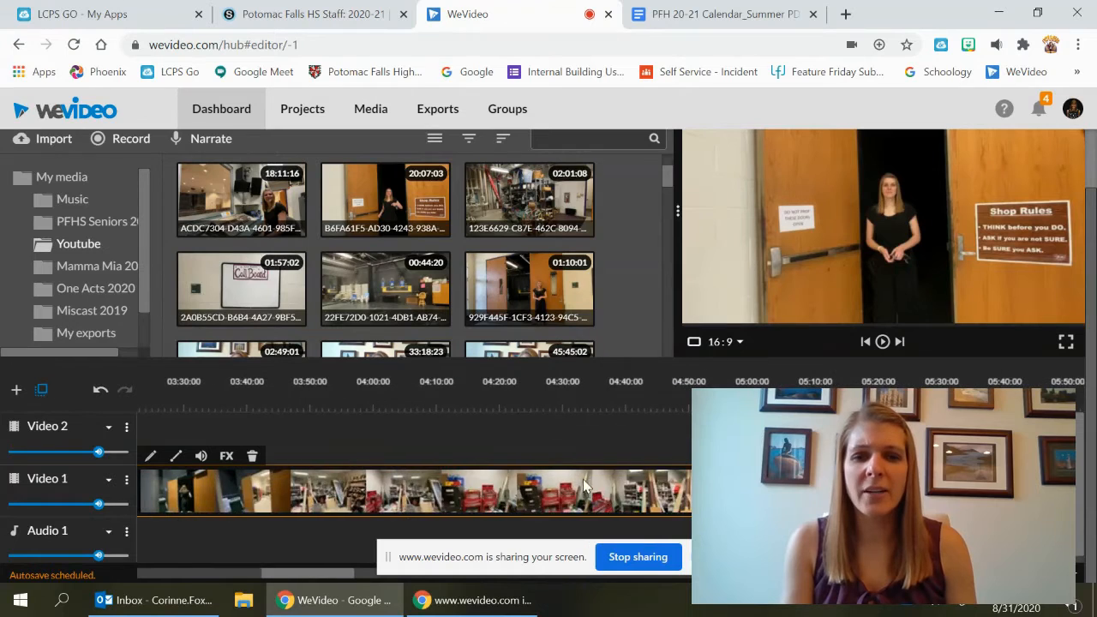
{"action": "scroll", "coordinate": [585, 485], "scroll_direction": "right", "scroll_amount": 14}
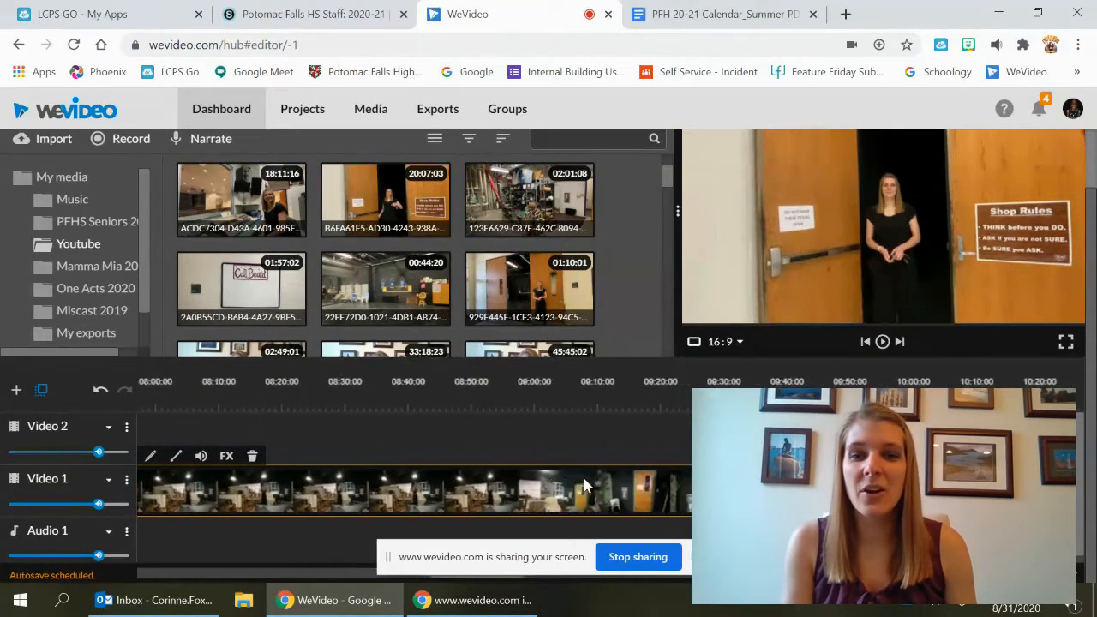
{"action": "scroll", "coordinate": [584, 485], "scroll_direction": "left", "scroll_amount": 20}
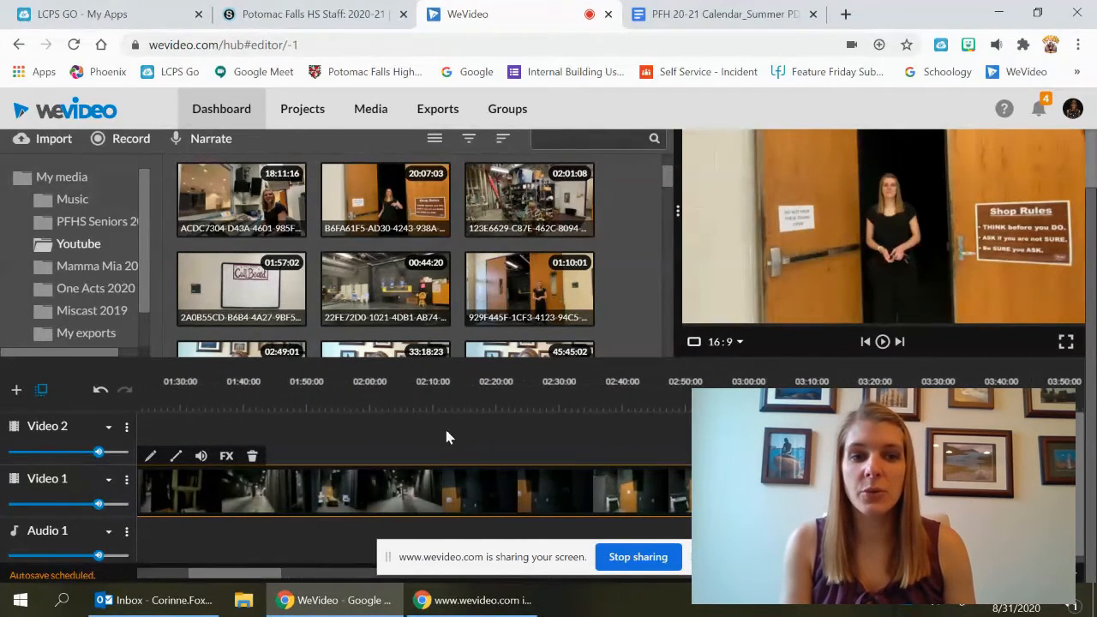
{"action": "scroll", "coordinate": [306, 474], "scroll_direction": "left", "scroll_amount": 10}
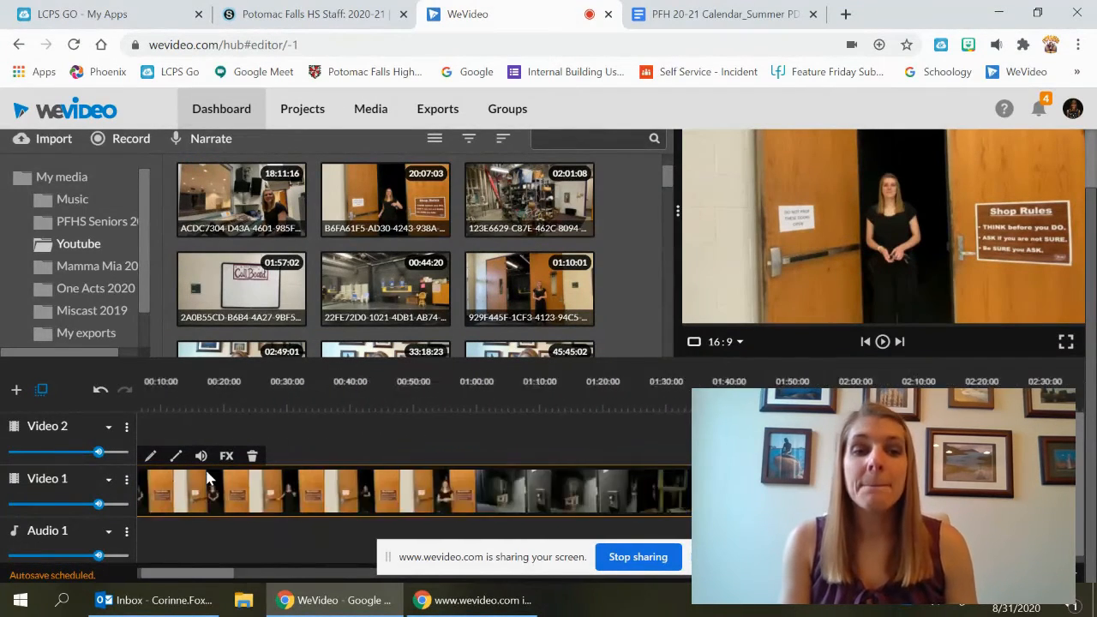
{"action": "left_click", "coordinate": [109, 483]}
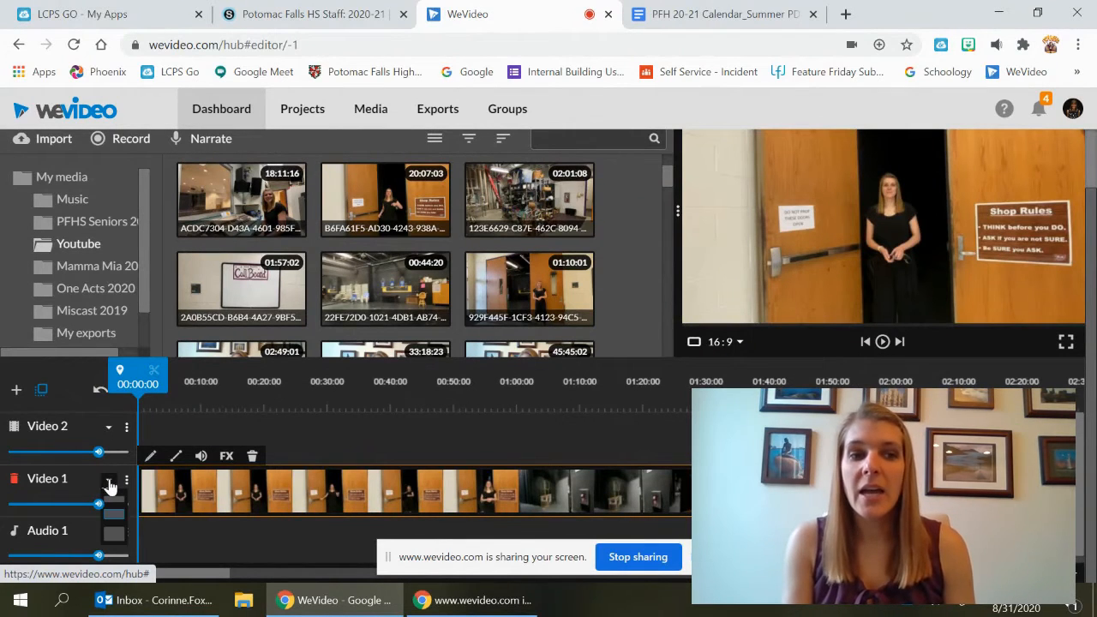
{"action": "left_click", "coordinate": [114, 535]}
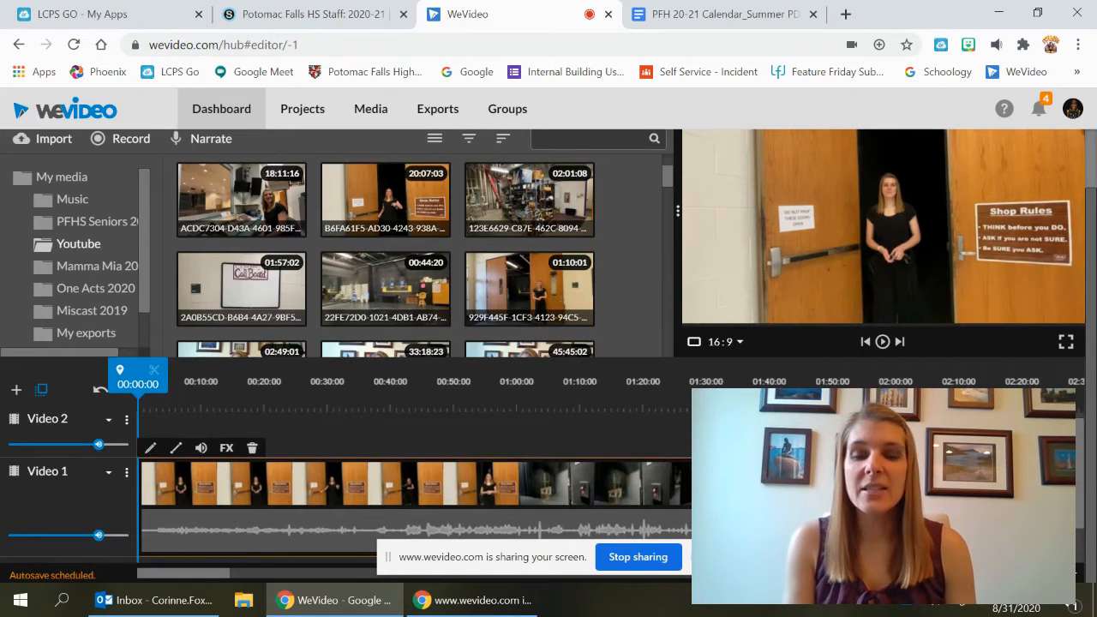
{"action": "scroll", "coordinate": [328, 408], "scroll_direction": "down", "scroll_amount": 1}
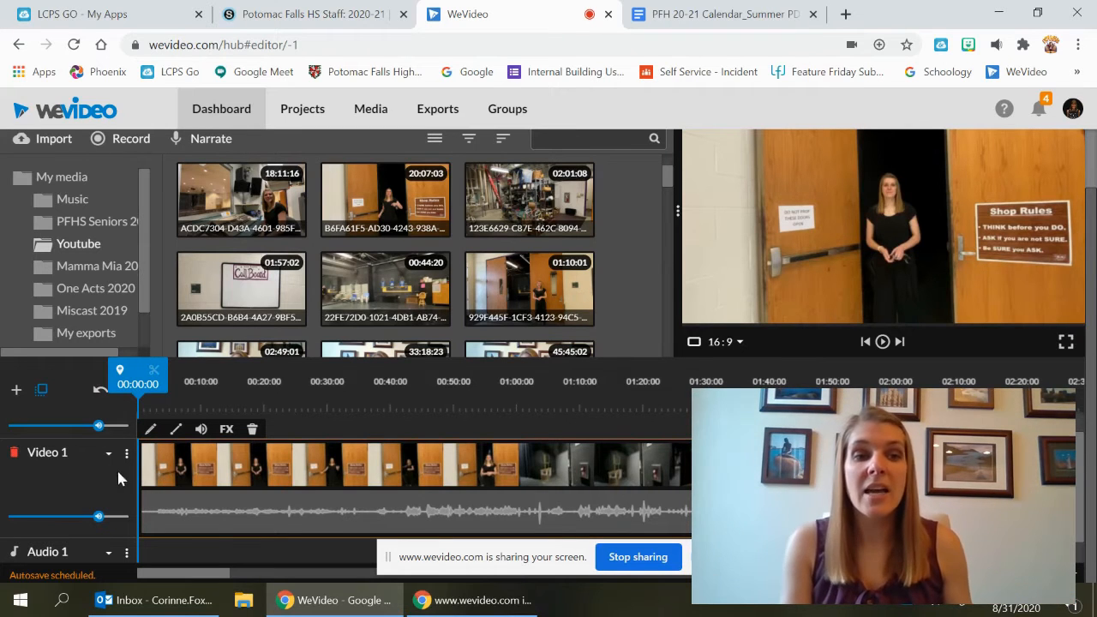
{"action": "left_click_drag", "start_coordinate": [142, 467], "coordinate": [156, 470]}
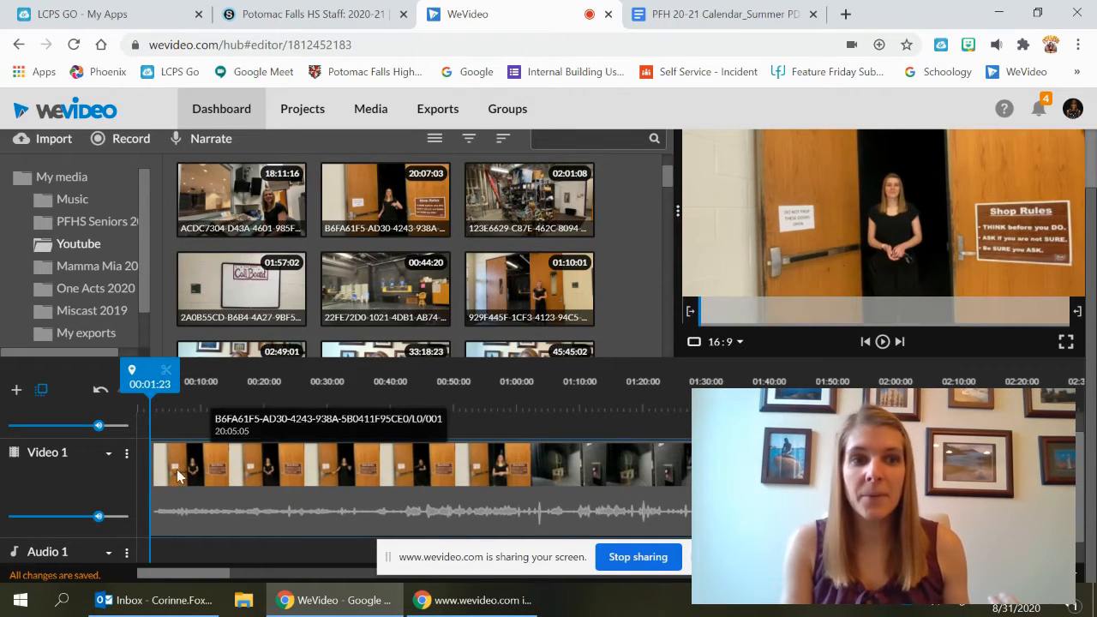
{"action": "left_click_drag", "start_coordinate": [175, 474], "coordinate": [156, 477]}
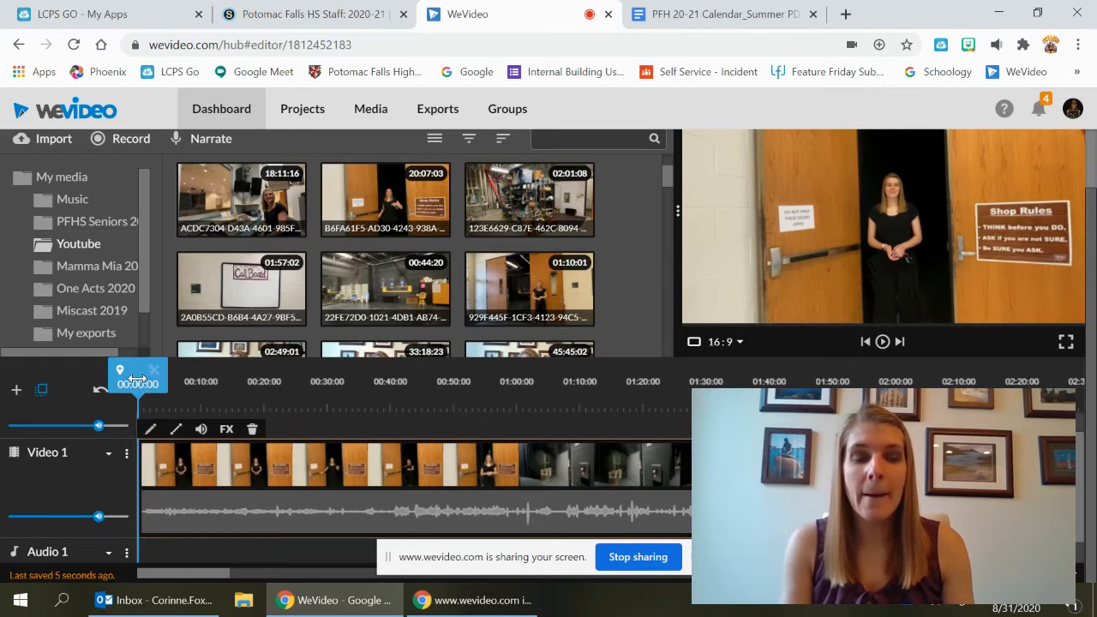
Split the Video 1 clip at 00:28:16
{"action": "left_click_drag", "start_coordinate": [137, 383], "coordinate": [321, 418]}
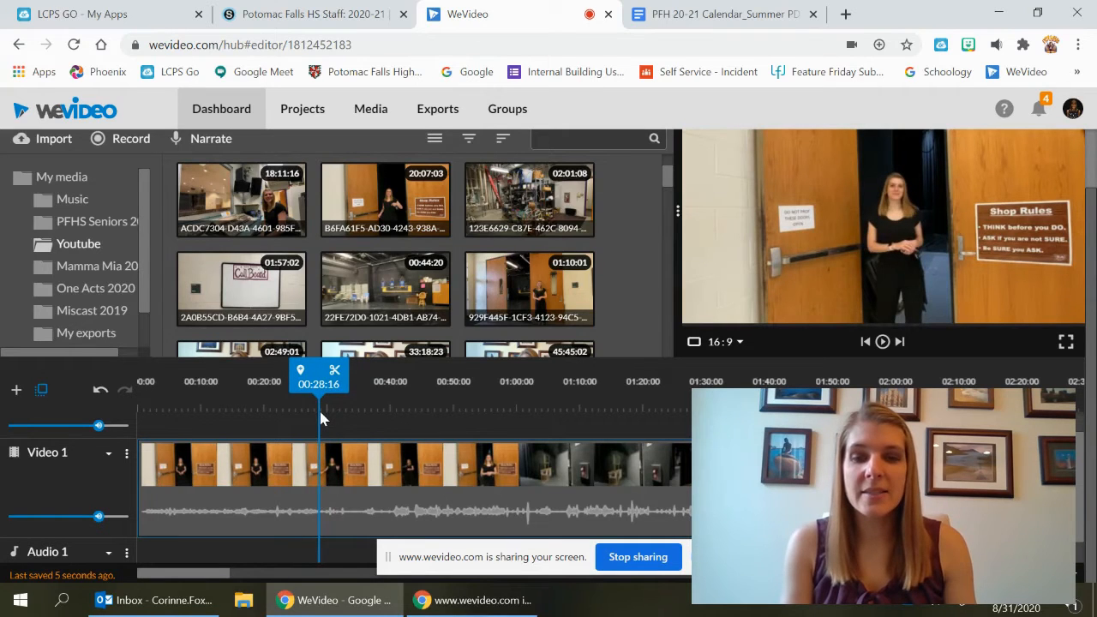
{"action": "left_click_drag", "start_coordinate": [322, 417], "coordinate": [322, 417]}
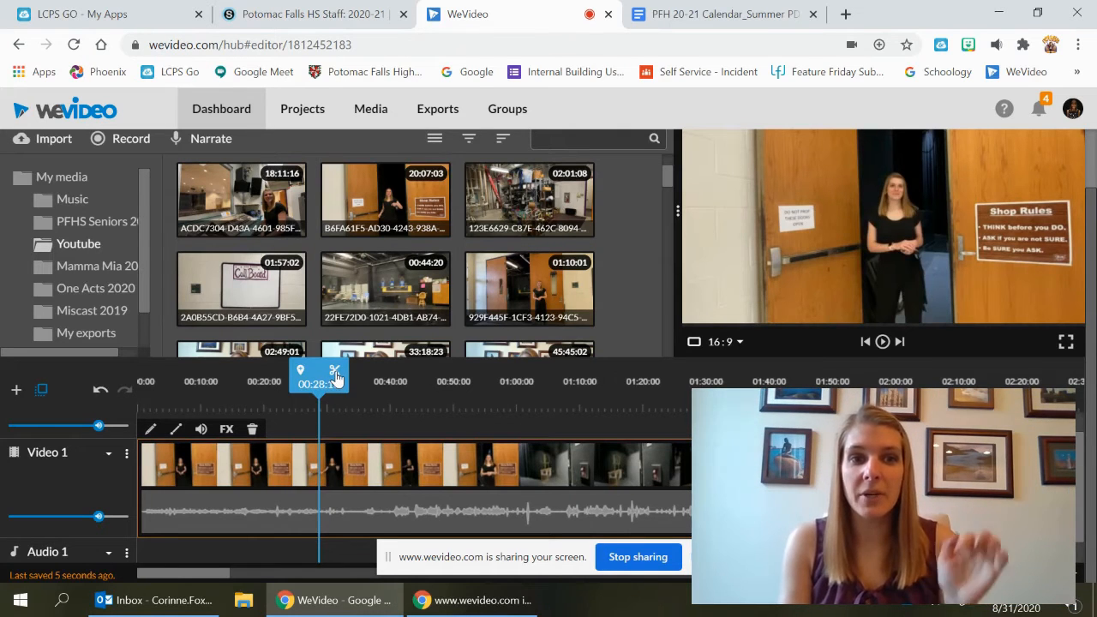
{"action": "left_click", "coordinate": [335, 378]}
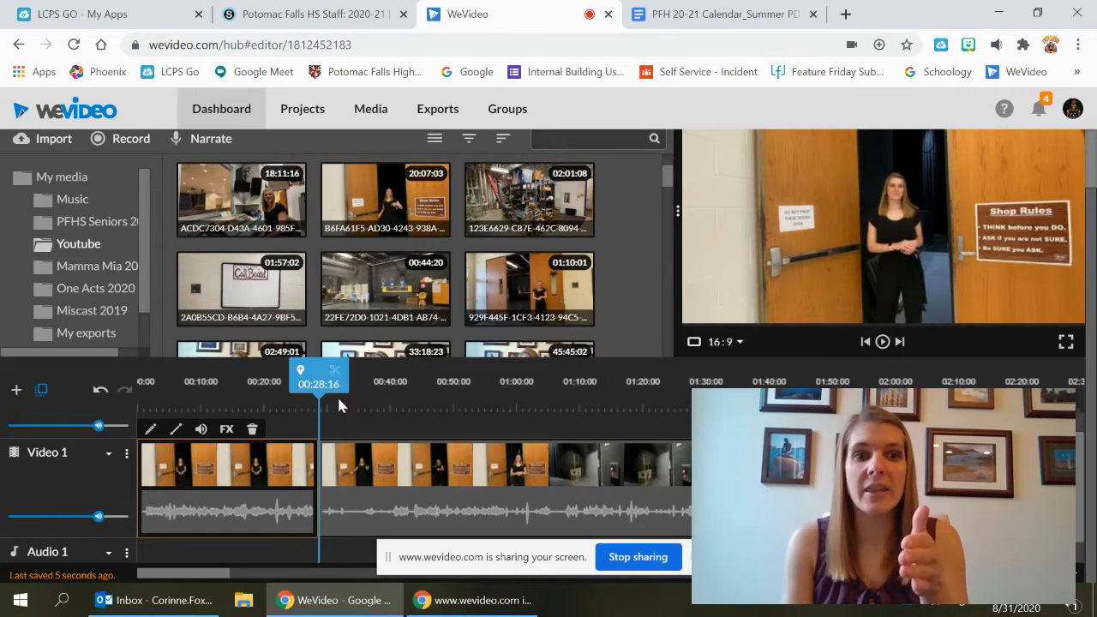
{"action": "left_click_drag", "start_coordinate": [372, 467], "coordinate": [393, 467]}
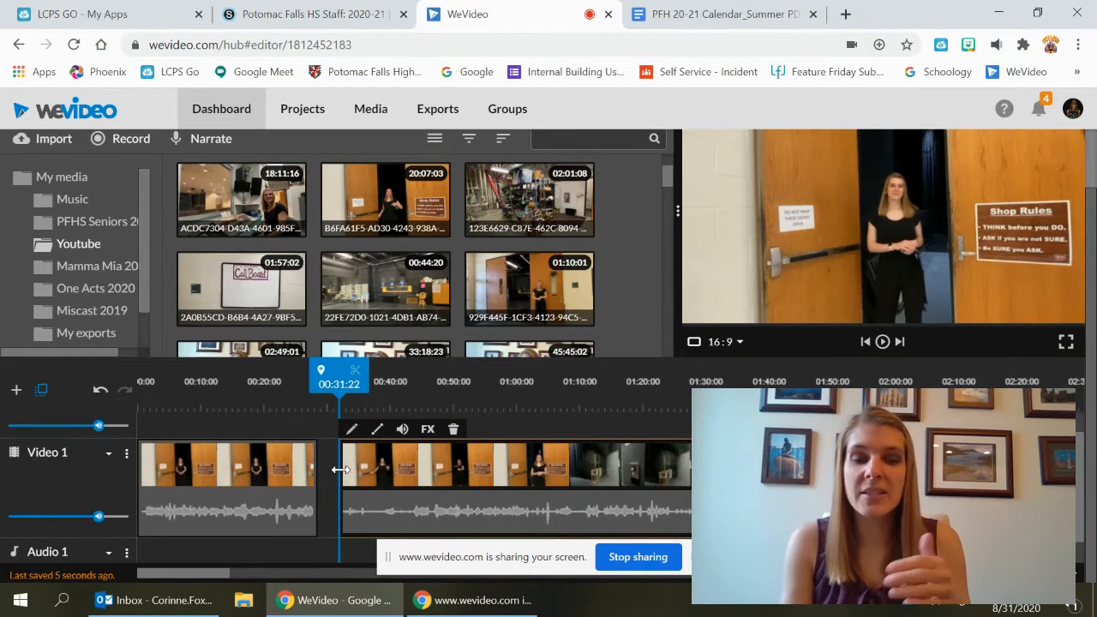
{"action": "left_click_drag", "start_coordinate": [340, 469], "coordinate": [371, 490]}
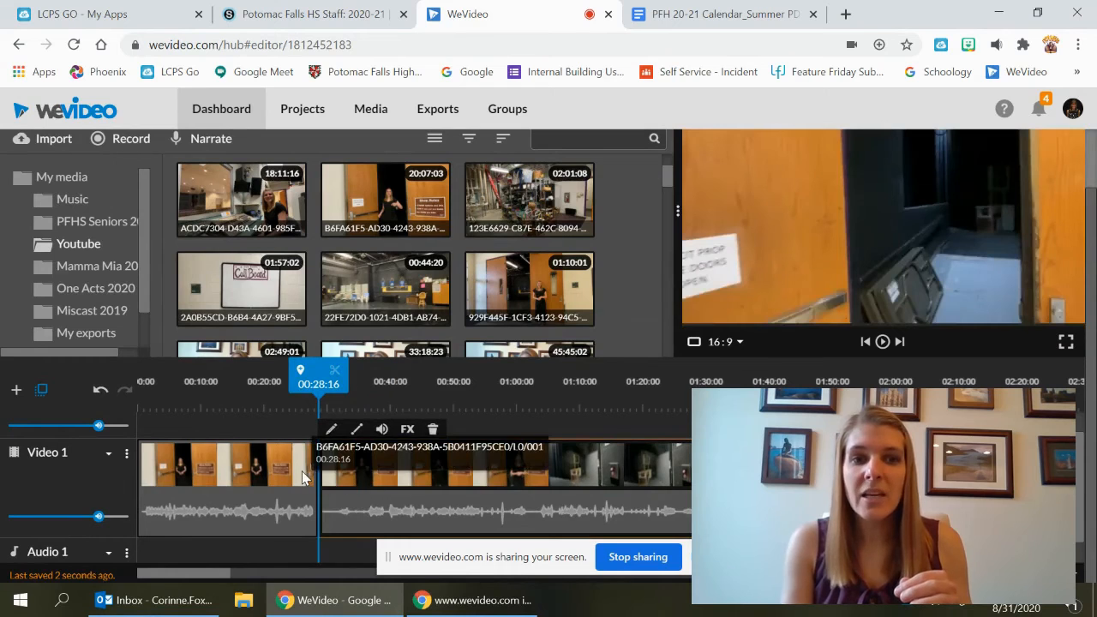
{"action": "left_click", "coordinate": [302, 473]}
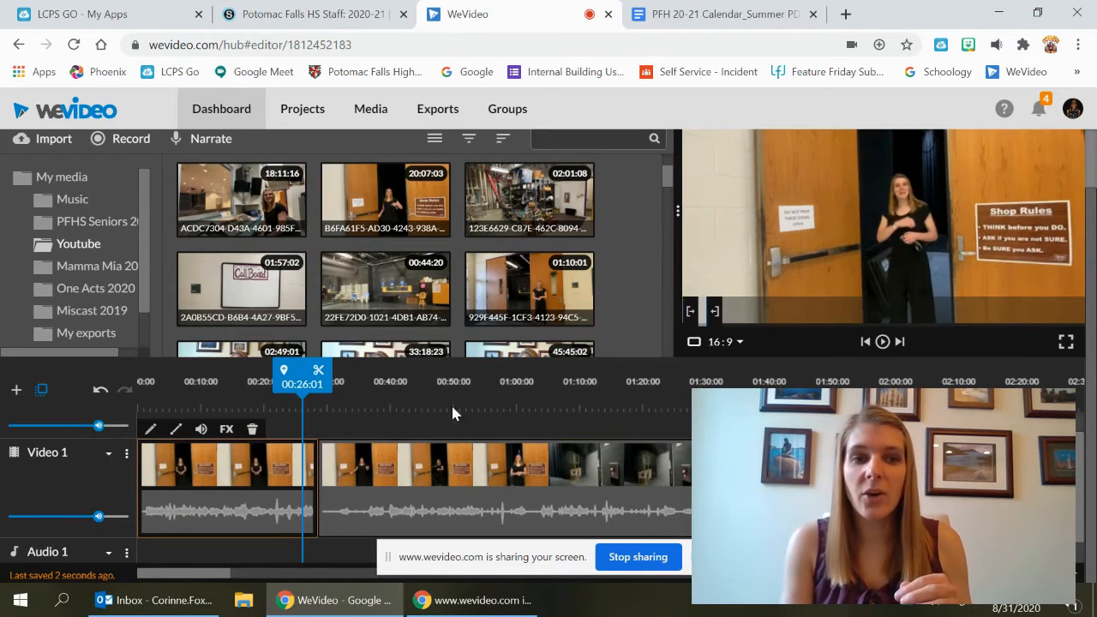
Split the second Video 1 clip at 01:01:15
{"action": "left_click_drag", "start_coordinate": [302, 381], "coordinate": [529, 420]}
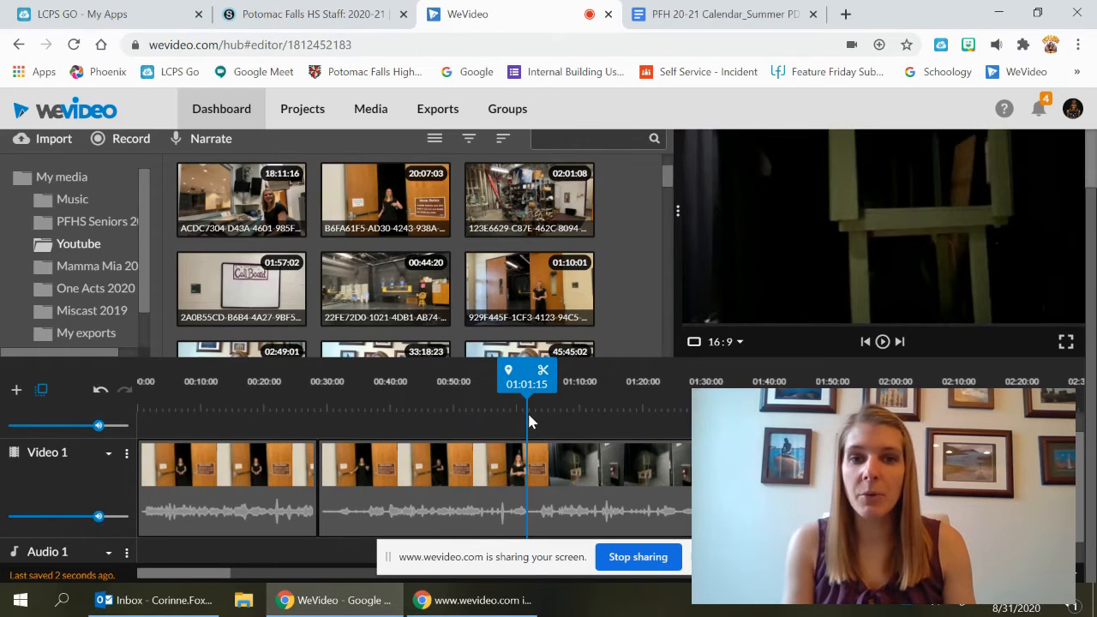
{"action": "left_click", "coordinate": [527, 476]}
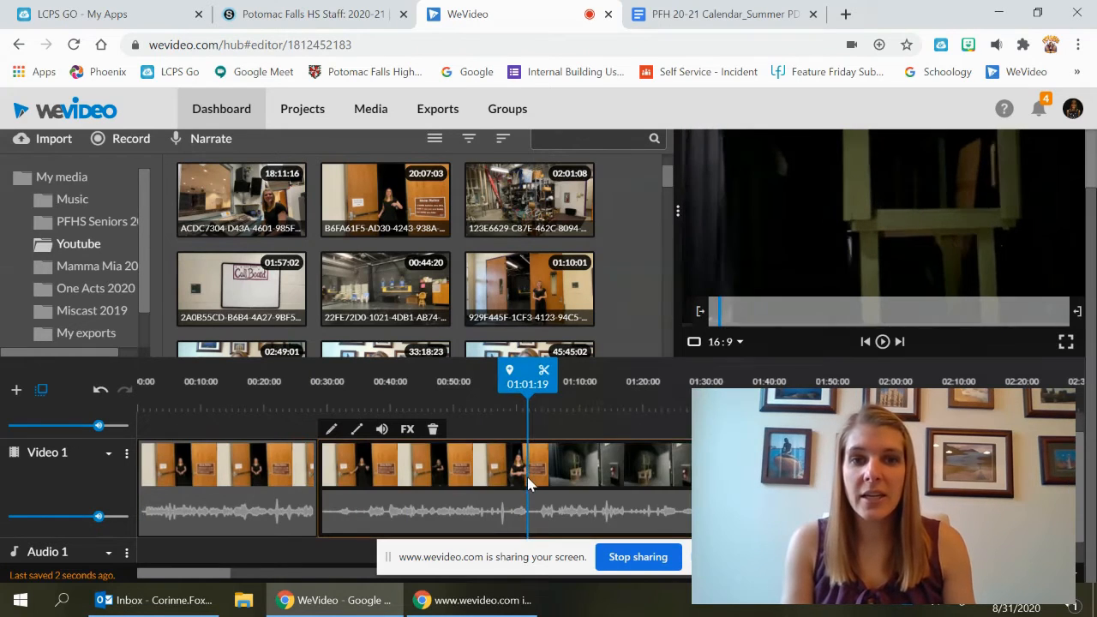
{"action": "left_click", "coordinate": [545, 377]}
{"action": "left_click_drag", "start_coordinate": [545, 463], "coordinate": [685, 476]}
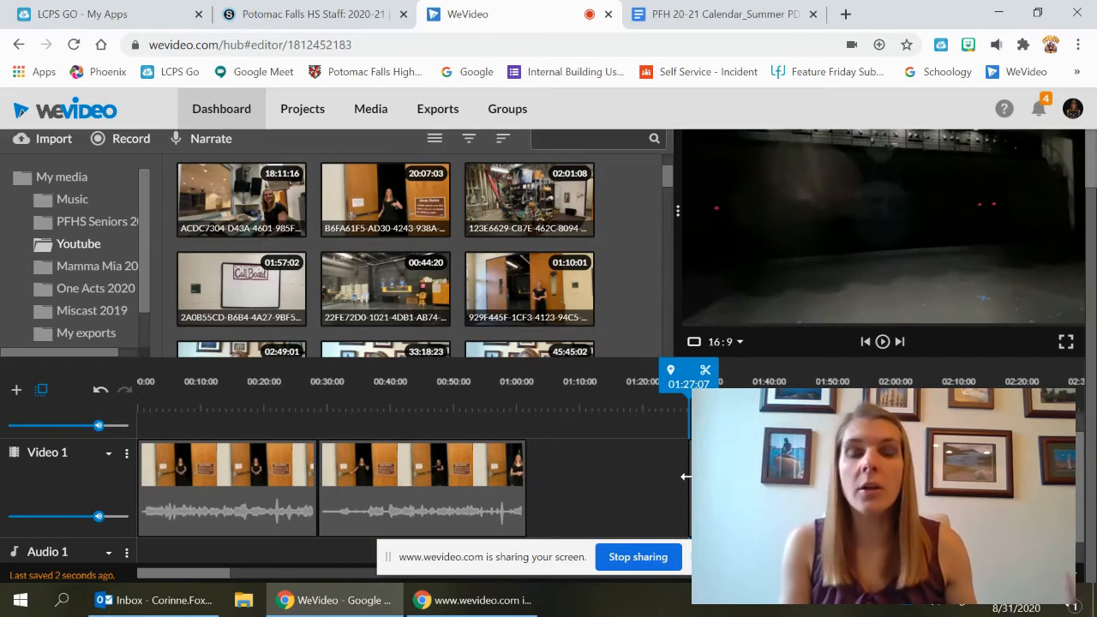
{"action": "left_click_drag", "start_coordinate": [686, 476], "coordinate": [558, 481]}
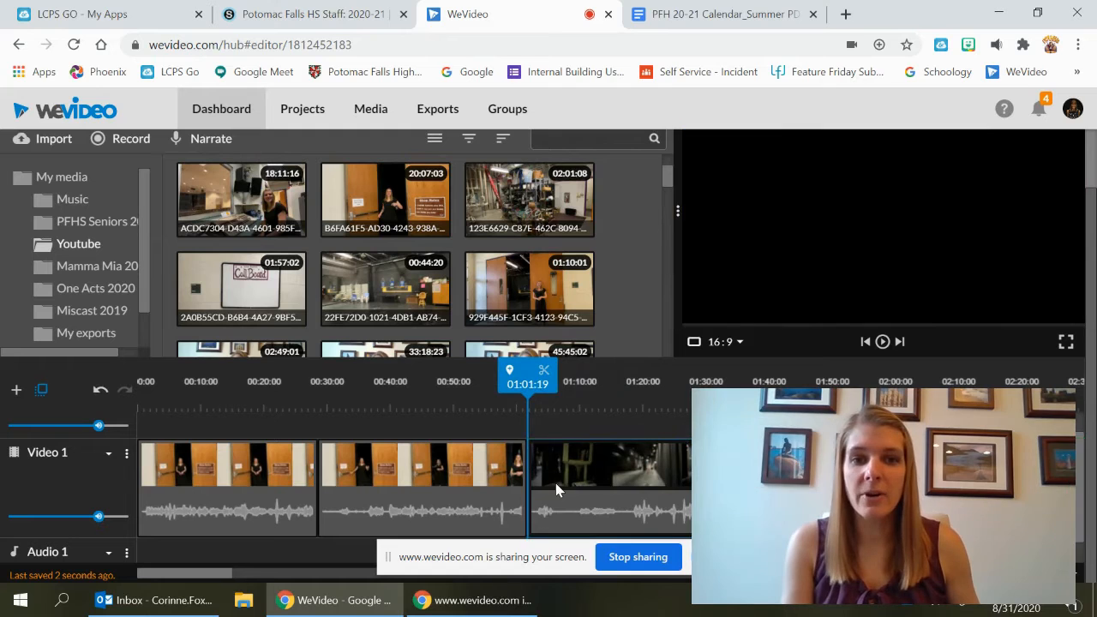
Split the third Video 1 clip at 01:09:15
{"action": "left_click", "coordinate": [552, 390]}
{"action": "left_click_drag", "start_coordinate": [559, 388], "coordinate": [565, 390]}
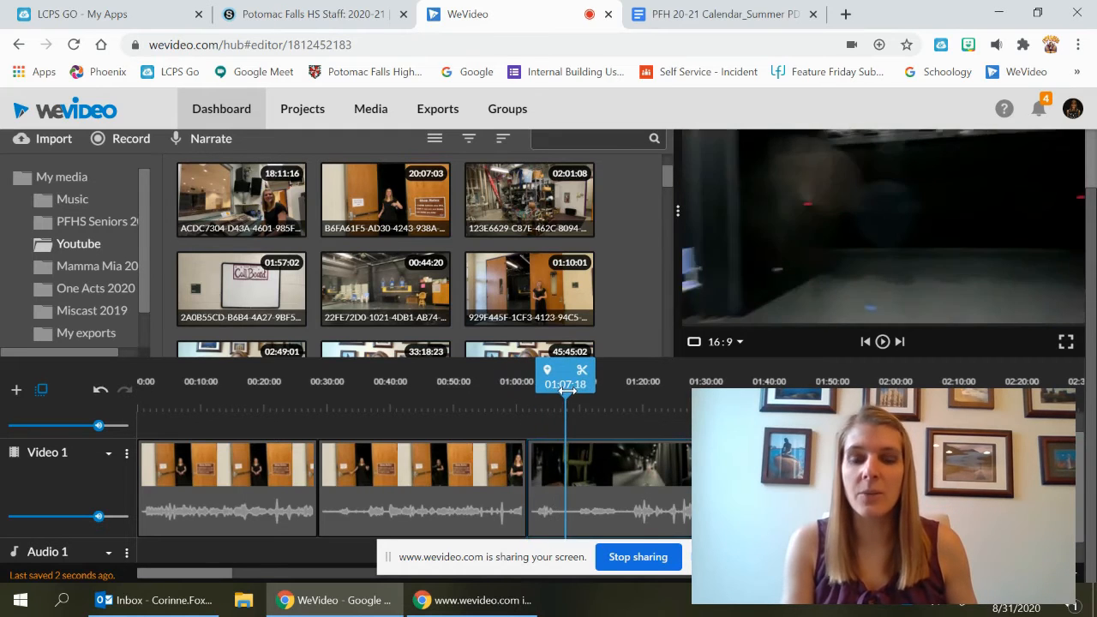
{"action": "left_click", "coordinate": [574, 450]}
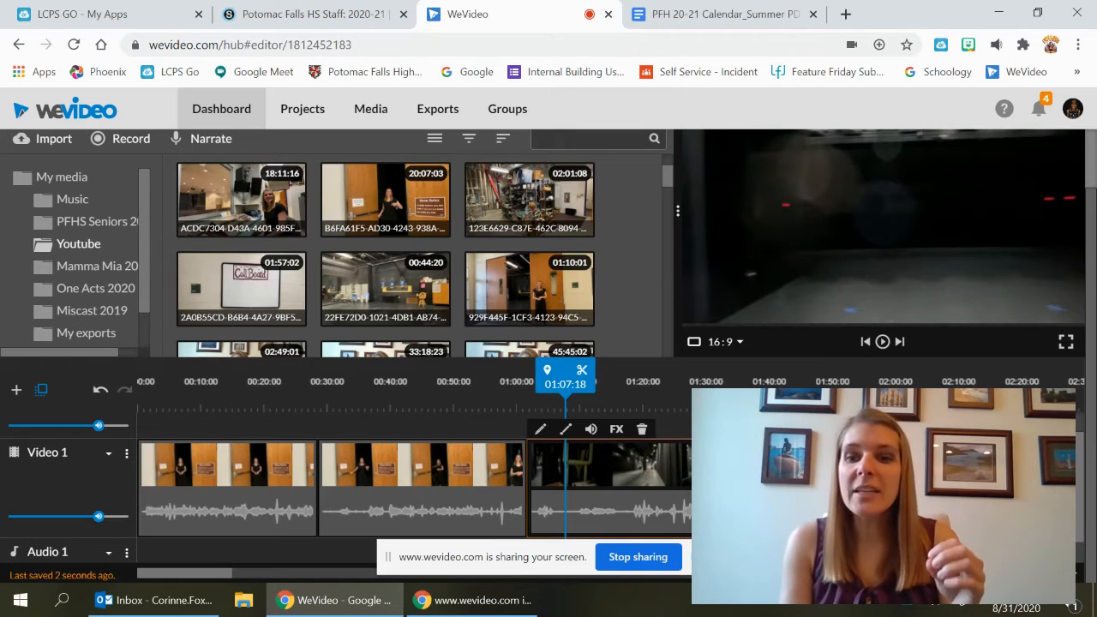
{"action": "mouse_move", "coordinate": [1004, 574]}
{"action": "left_mouse_down"}
{"action": "mouse_move", "coordinate": [1035, 574]}
{"action": "mouse_move", "coordinate": [1019, 573]}
{"action": "left_mouse_up"}
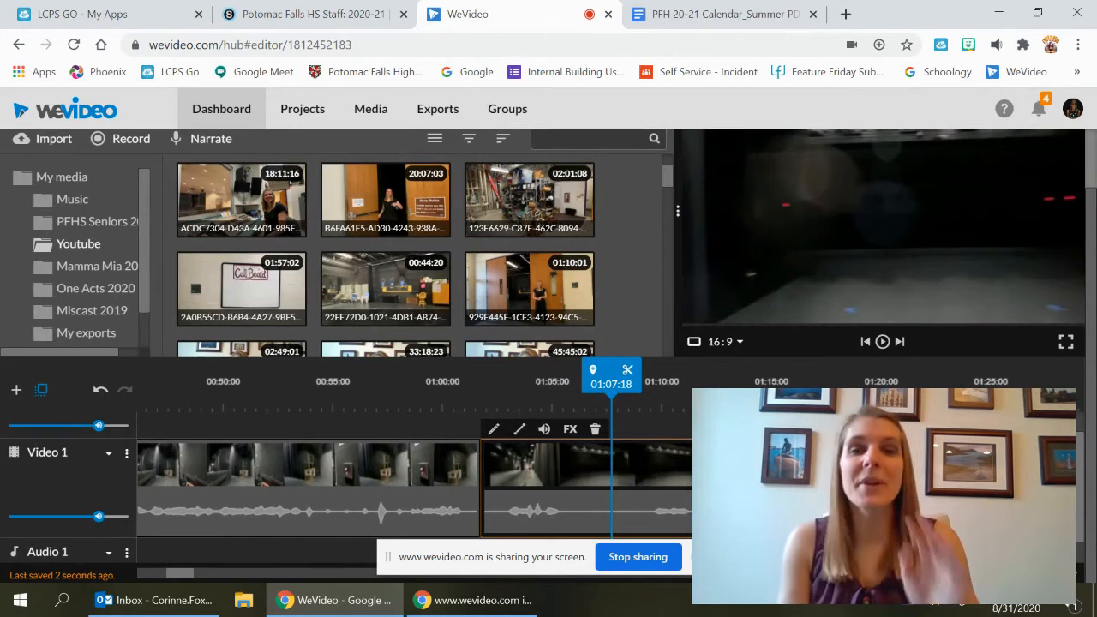
{"action": "left_click_drag", "start_coordinate": [1019, 573], "coordinate": [1025, 573]}
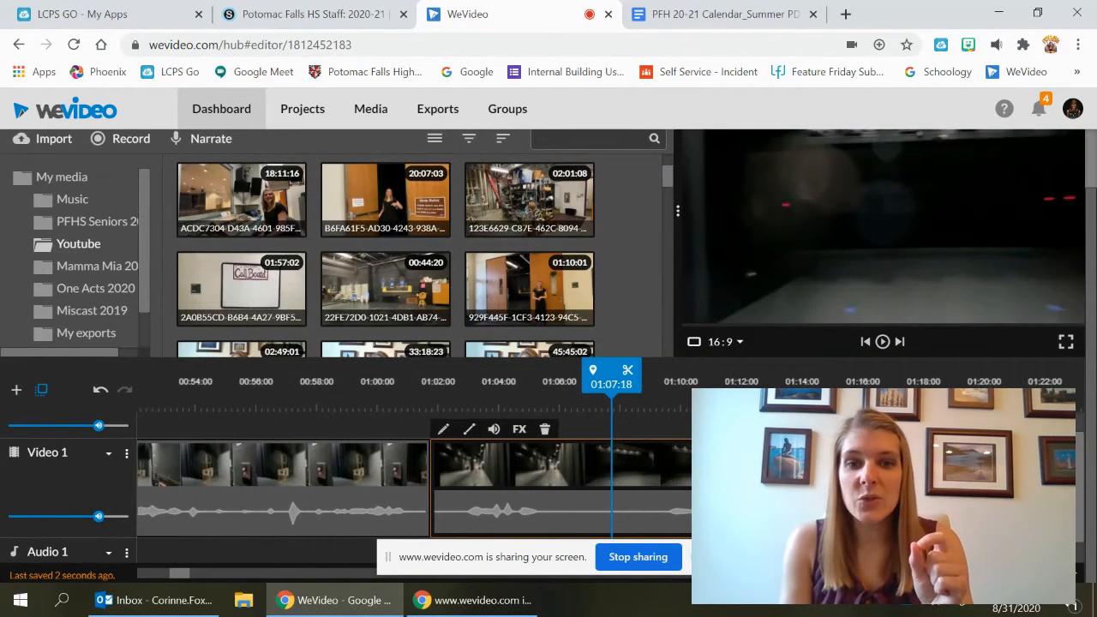
{"action": "left_click_drag", "start_coordinate": [618, 392], "coordinate": [673, 391]}
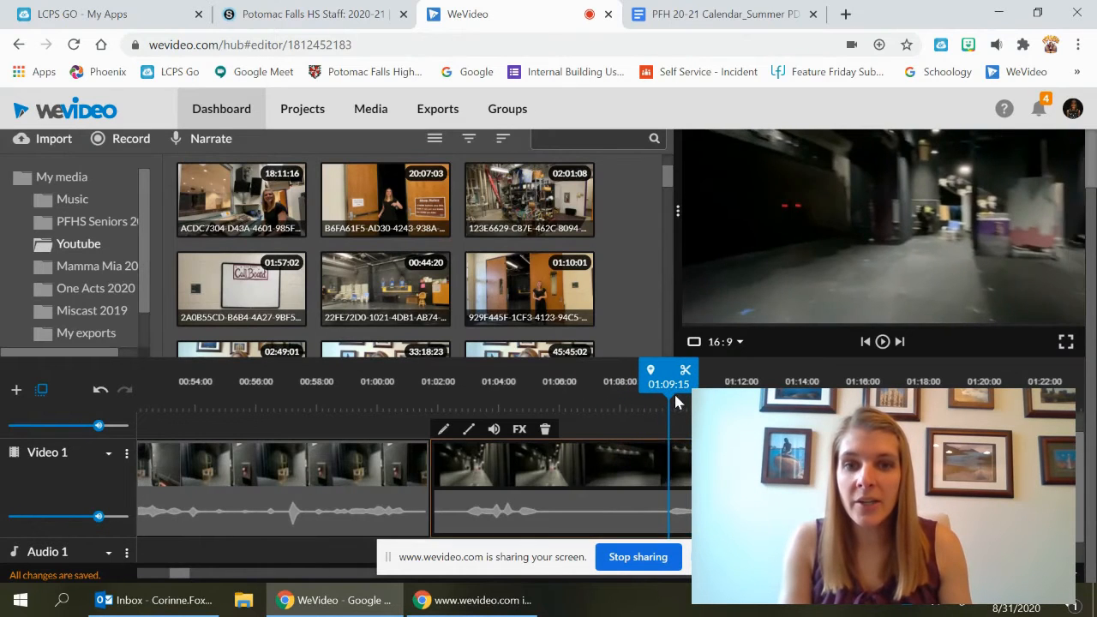
{"action": "left_click", "coordinate": [687, 374]}
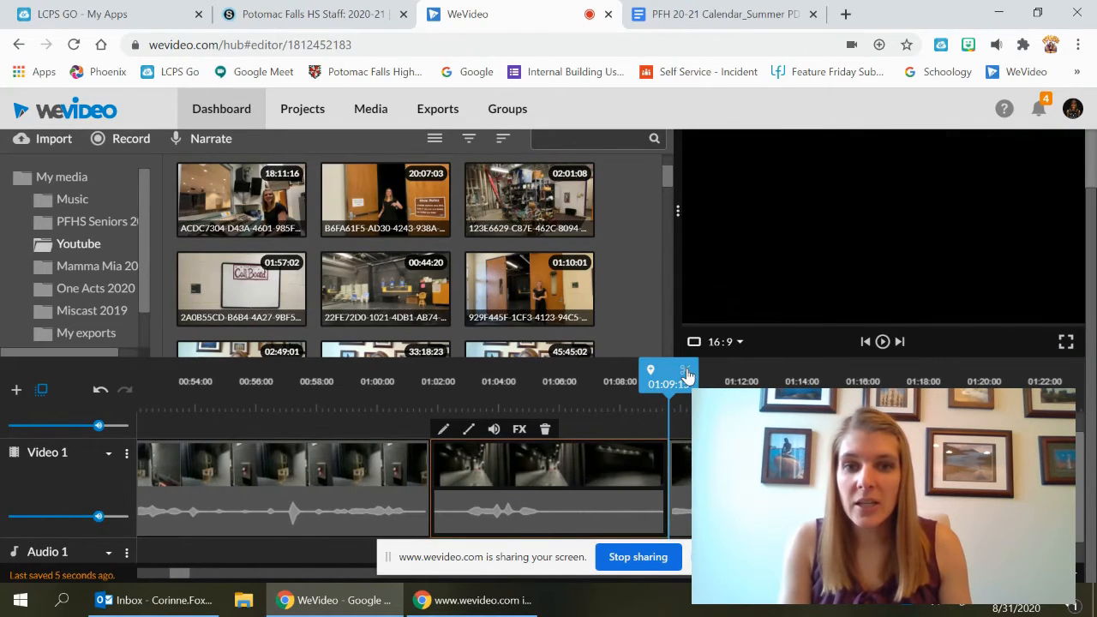
{"action": "left_click", "coordinate": [689, 474]}
{"action": "mouse_move", "coordinate": [689, 474]}
{"action": "left_mouse_down"}
{"action": "mouse_move", "coordinate": [699, 474]}
{"action": "mouse_move", "coordinate": [684, 469]}
{"action": "left_mouse_up"}
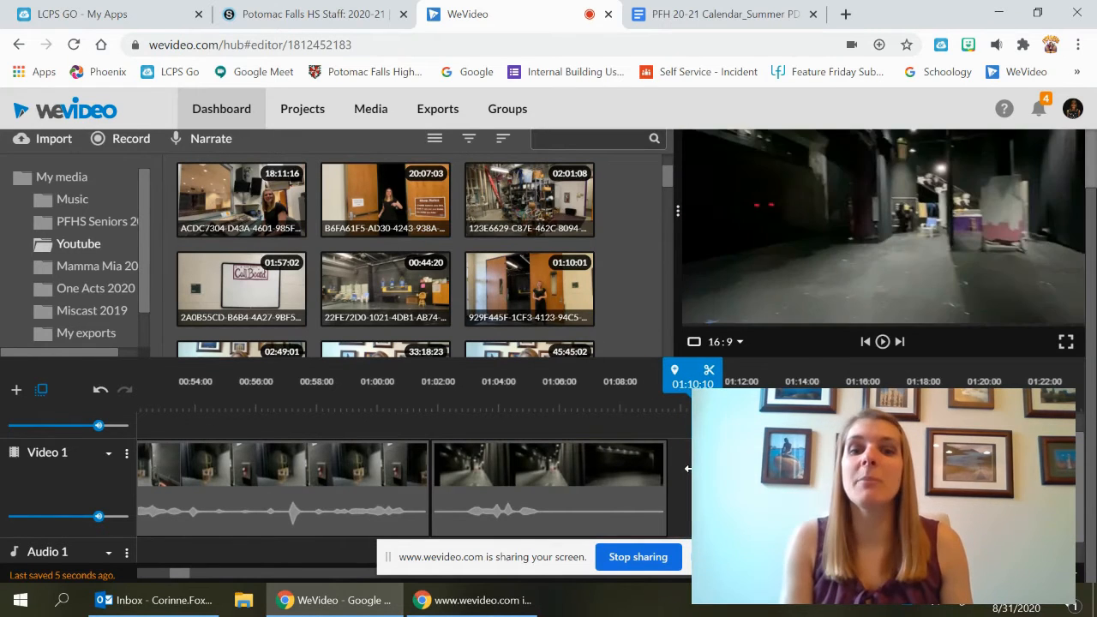
{"action": "left_click_drag", "start_coordinate": [716, 474], "coordinate": [691, 474]}
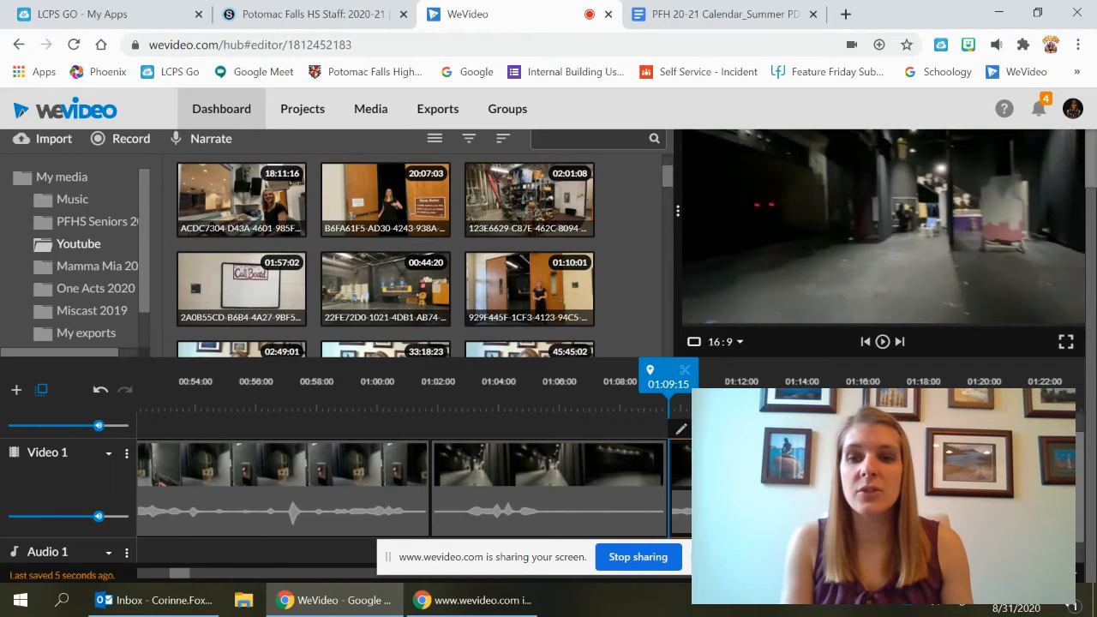
{"action": "left_click_drag", "start_coordinate": [1036, 573], "coordinate": [1022, 573]}
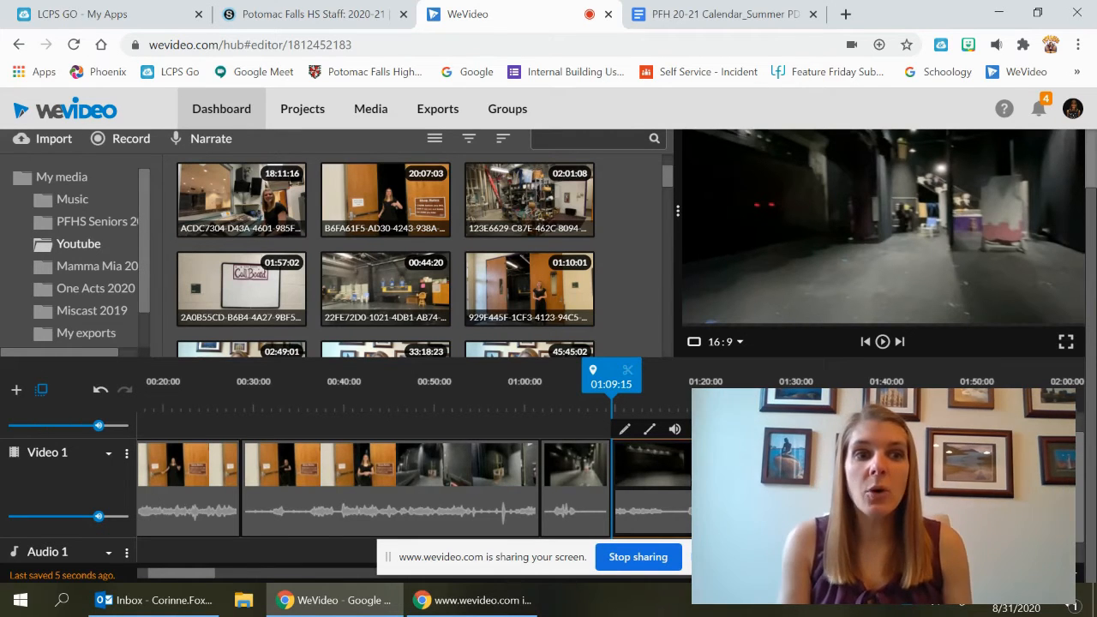
Add the middleages image from the Youtube folder to the Video 2 track at about 00:49:15
{"action": "scroll", "coordinate": [339, 481], "scroll_direction": "up", "scroll_amount": 1}
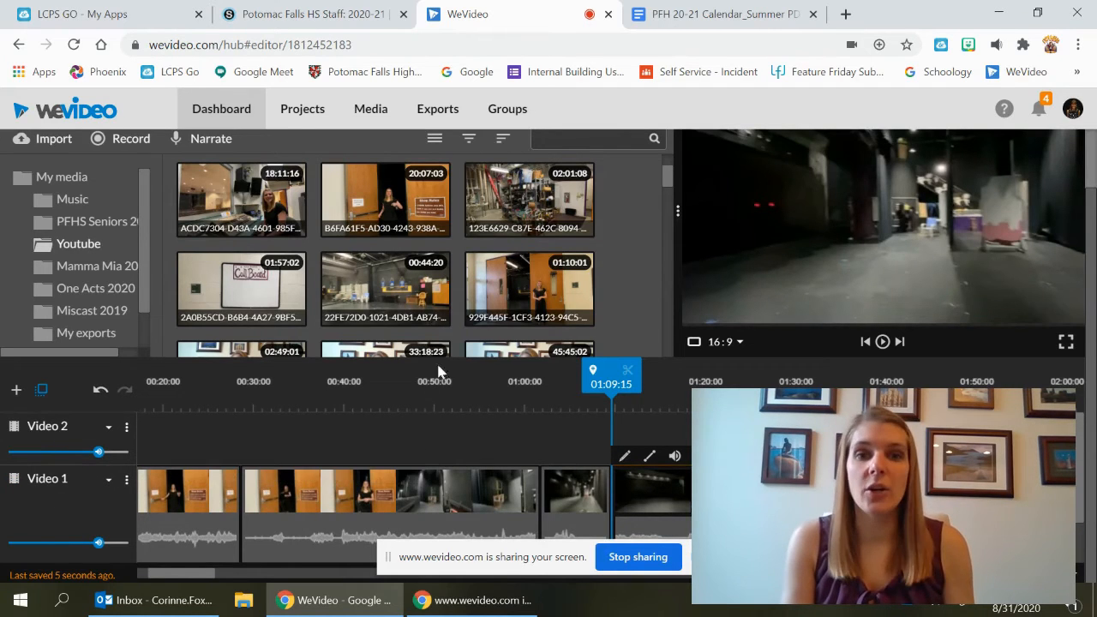
{"action": "scroll", "coordinate": [641, 230], "scroll_direction": "down", "scroll_amount": 1}
{"action": "scroll", "coordinate": [641, 229], "scroll_direction": "down", "scroll_amount": 5}
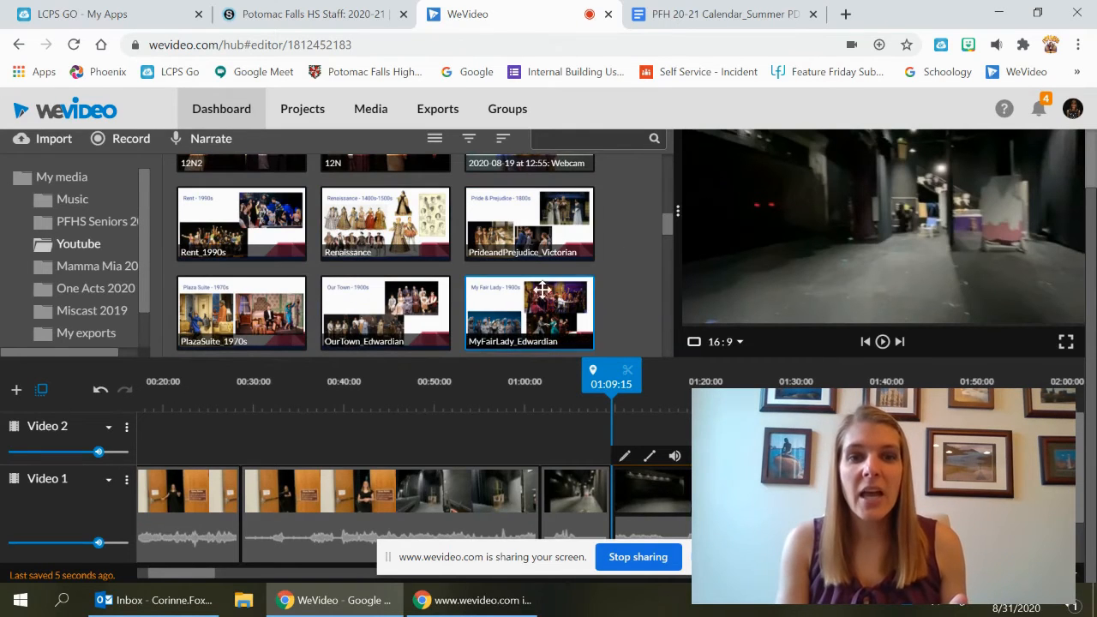
{"action": "scroll", "coordinate": [623, 229], "scroll_direction": "down", "scroll_amount": 2}
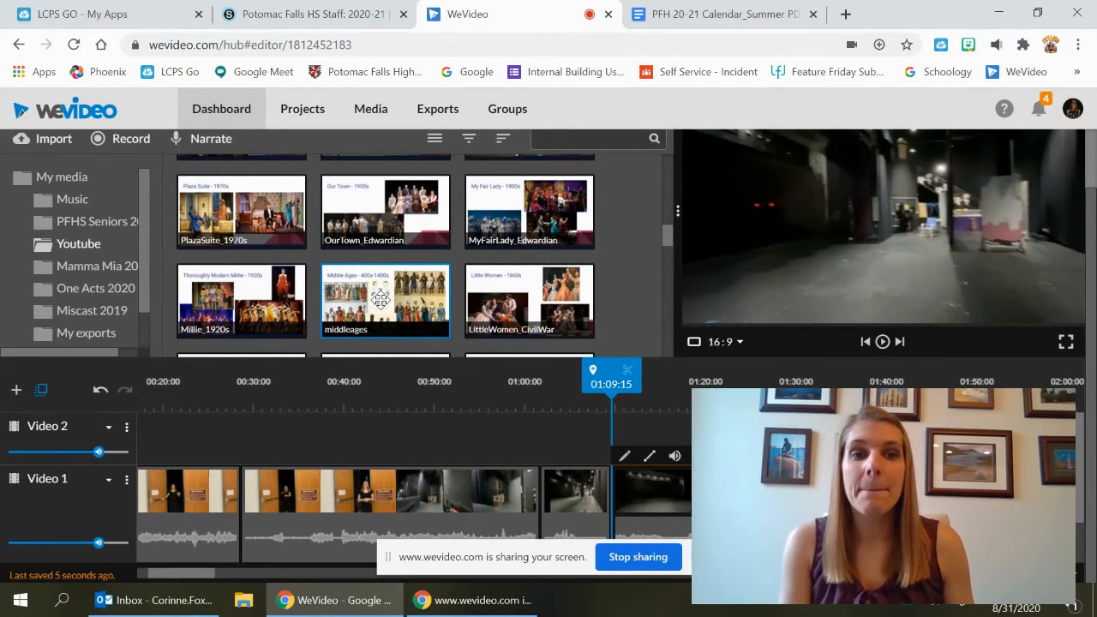
{"action": "left_click_drag", "start_coordinate": [381, 299], "coordinate": [235, 436]}
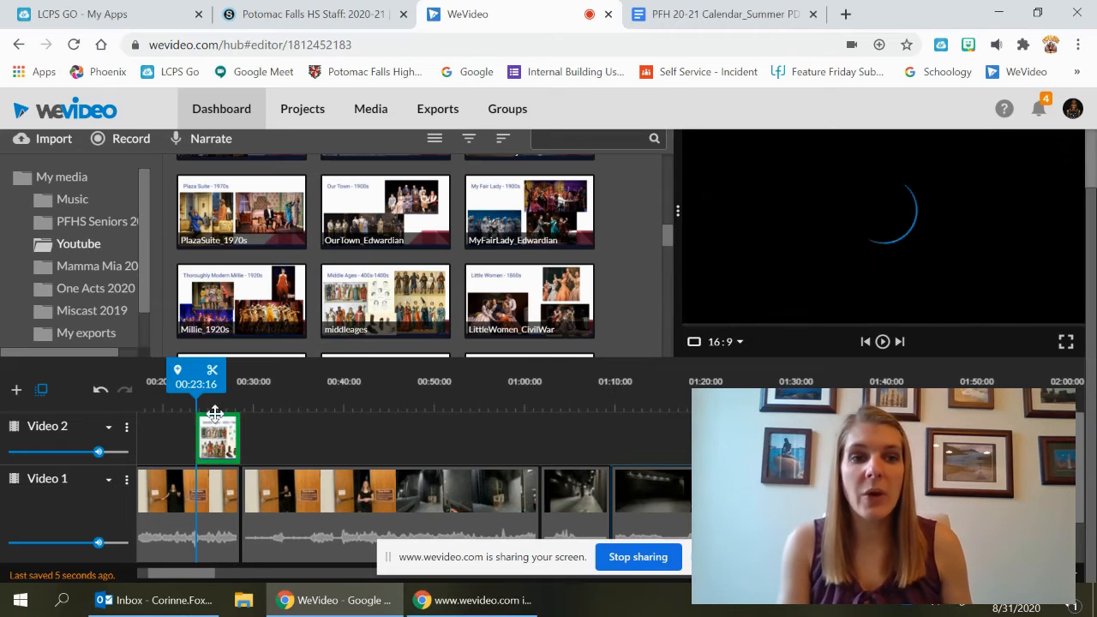
{"action": "left_click_drag", "start_coordinate": [326, 413], "coordinate": [455, 439]}
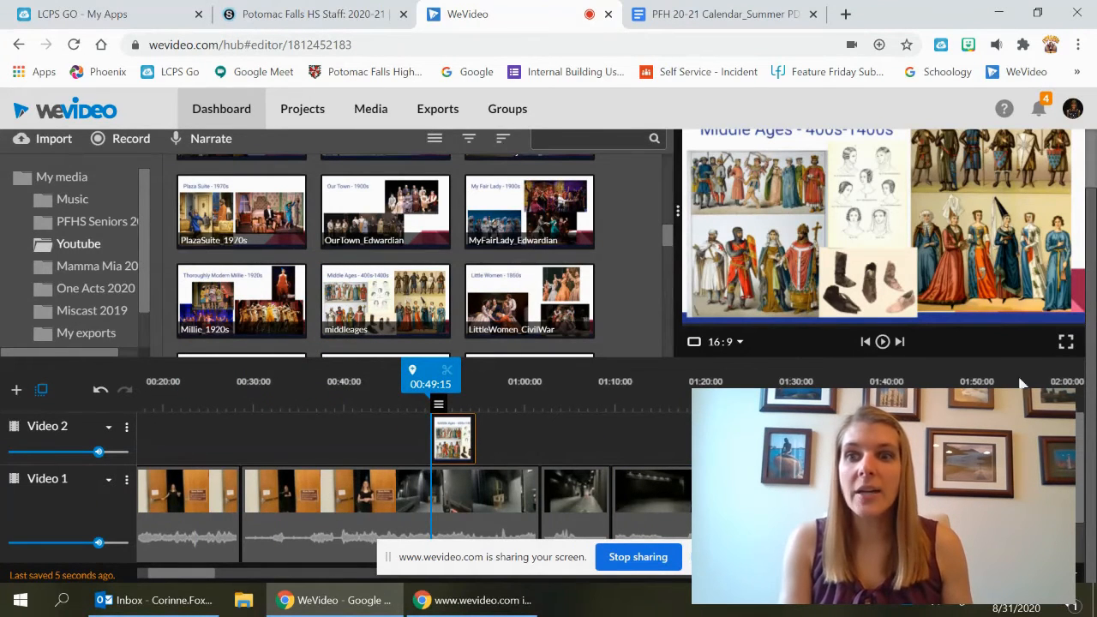
{"action": "mouse_move", "coordinate": [1091, 363]}
{"action": "left_mouse_down"}
{"action": "mouse_move", "coordinate": [1093, 321]}
{"action": "mouse_move", "coordinate": [1093, 357]}
{"action": "left_mouse_up"}
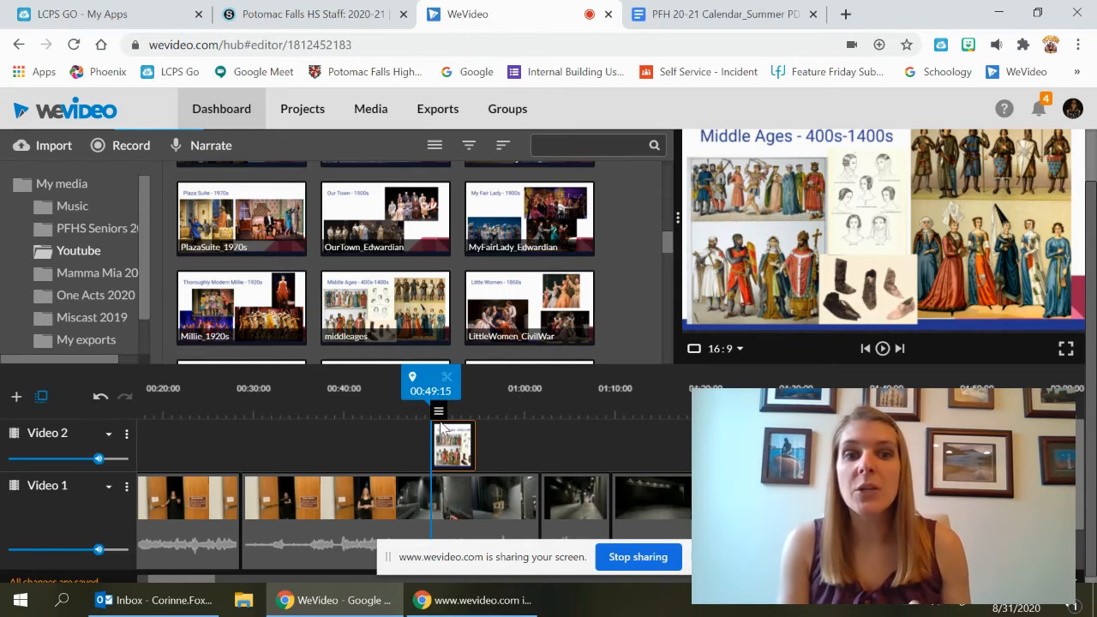
Open the middleages clip editor, scale it to 0.5 and move it to the top-right corner at 970, 4
{"action": "mouse_move", "coordinate": [438, 417]}
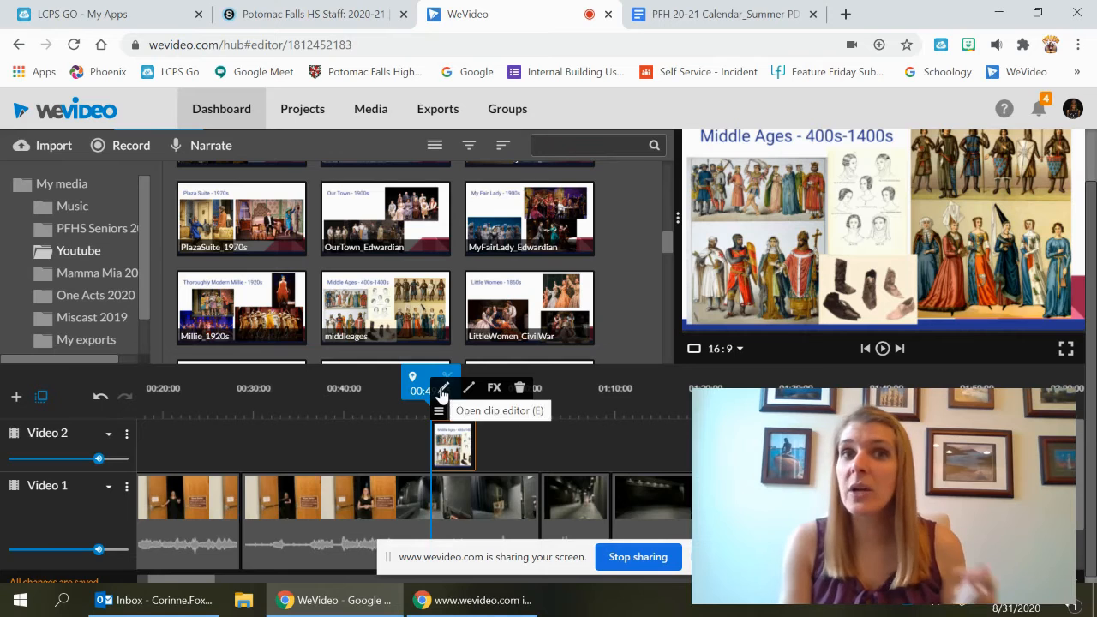
{"action": "left_click", "coordinate": [443, 391]}
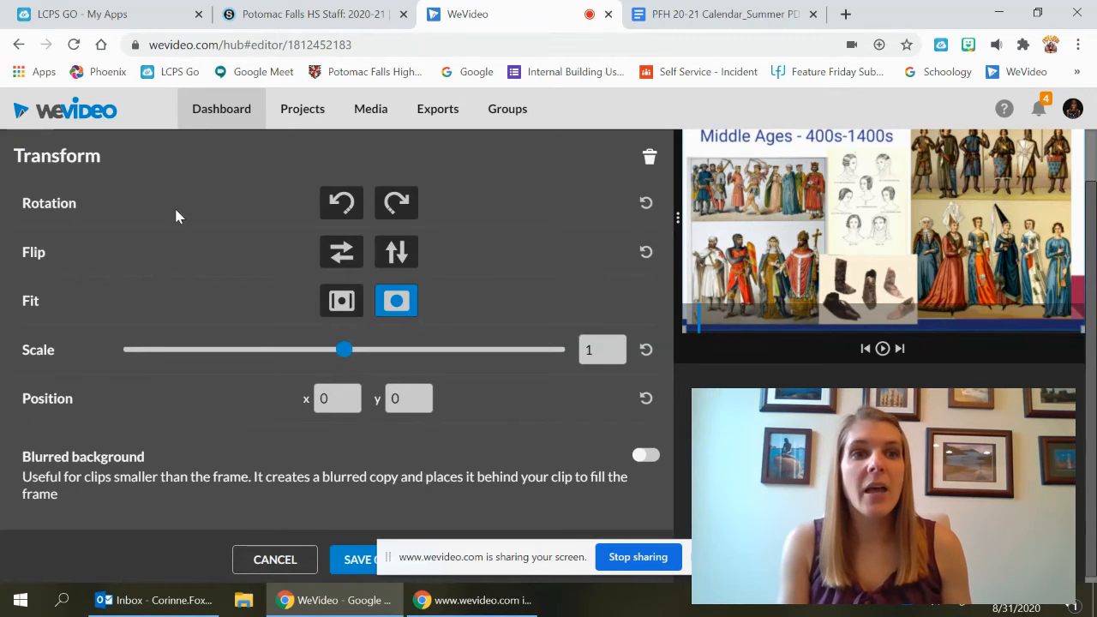
{"action": "scroll", "coordinate": [201, 231], "scroll_direction": "up", "scroll_amount": 1}
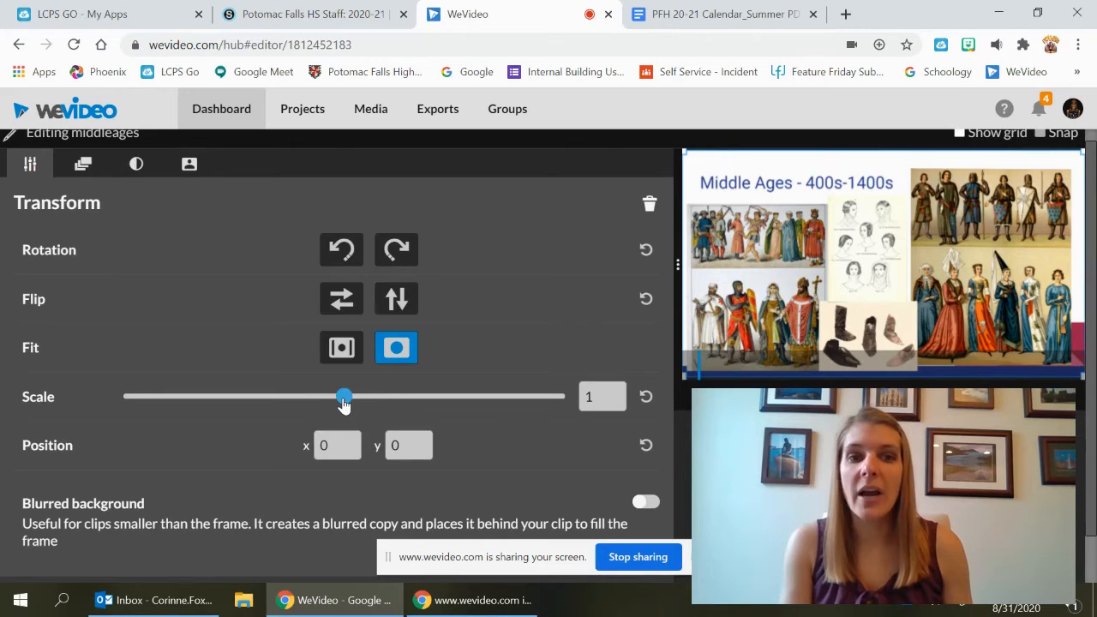
{"action": "left_click_drag", "start_coordinate": [343, 404], "coordinate": [231, 395]}
{"action": "left_click_drag", "start_coordinate": [928, 257], "coordinate": [1030, 204]}
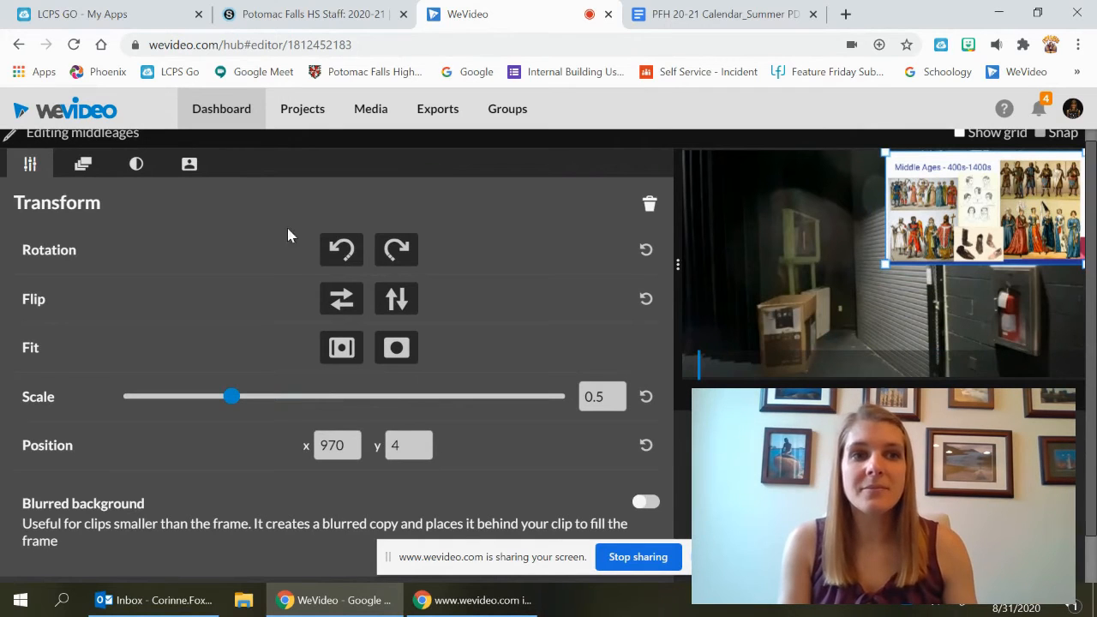
Review the clip editor's Animation, Color and Color Keying tabs, then save the middleages clip edits
{"action": "left_click", "coordinate": [85, 175]}
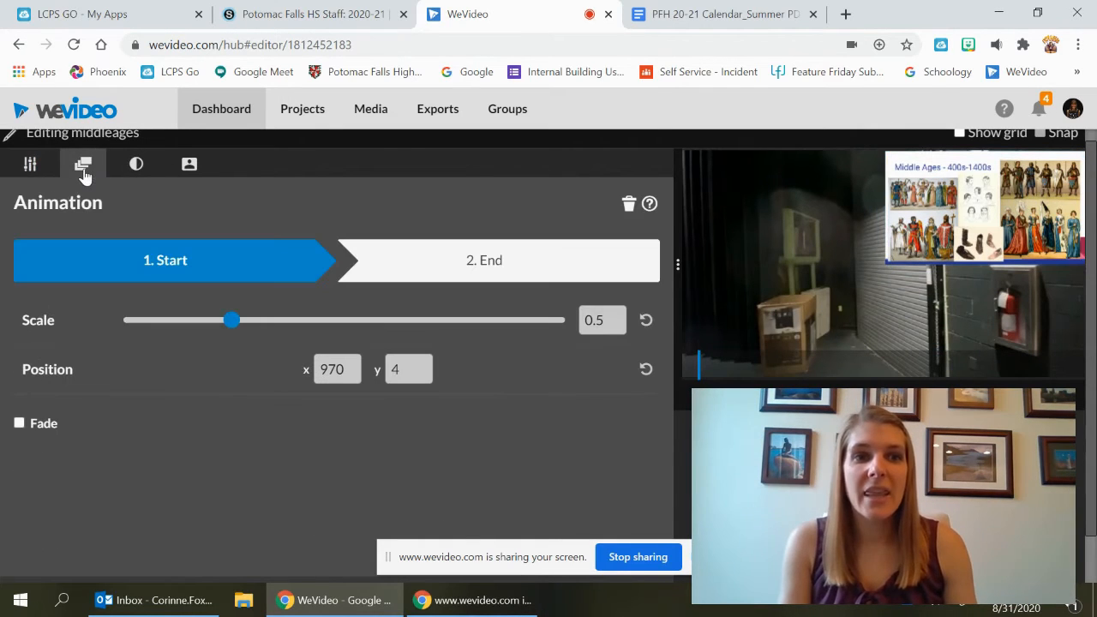
{"action": "left_click", "coordinate": [137, 170]}
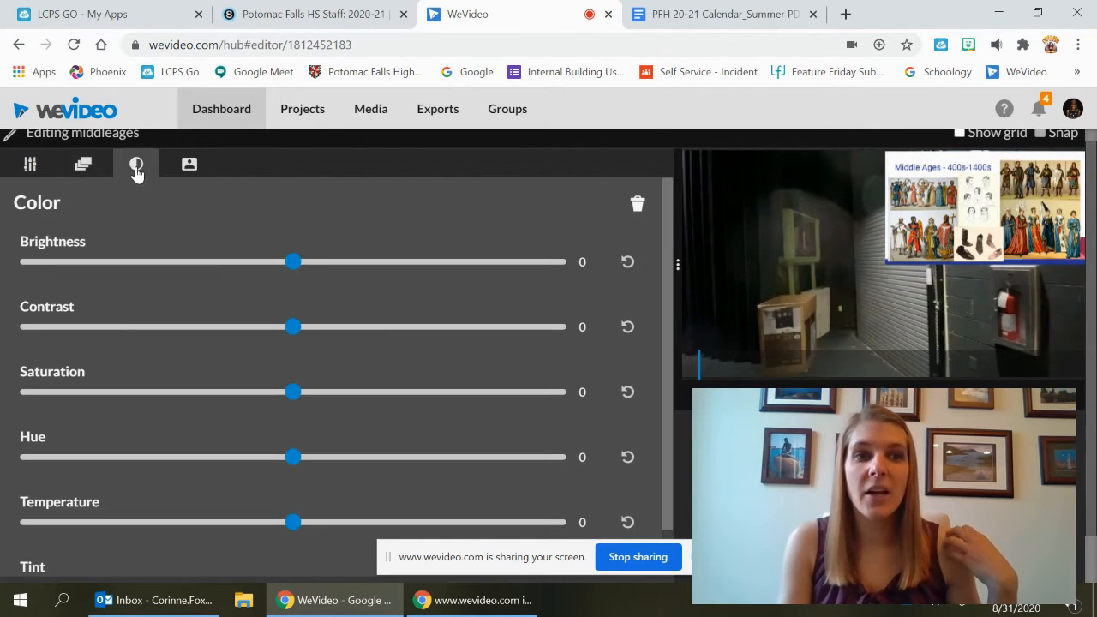
{"action": "left_click", "coordinate": [190, 172]}
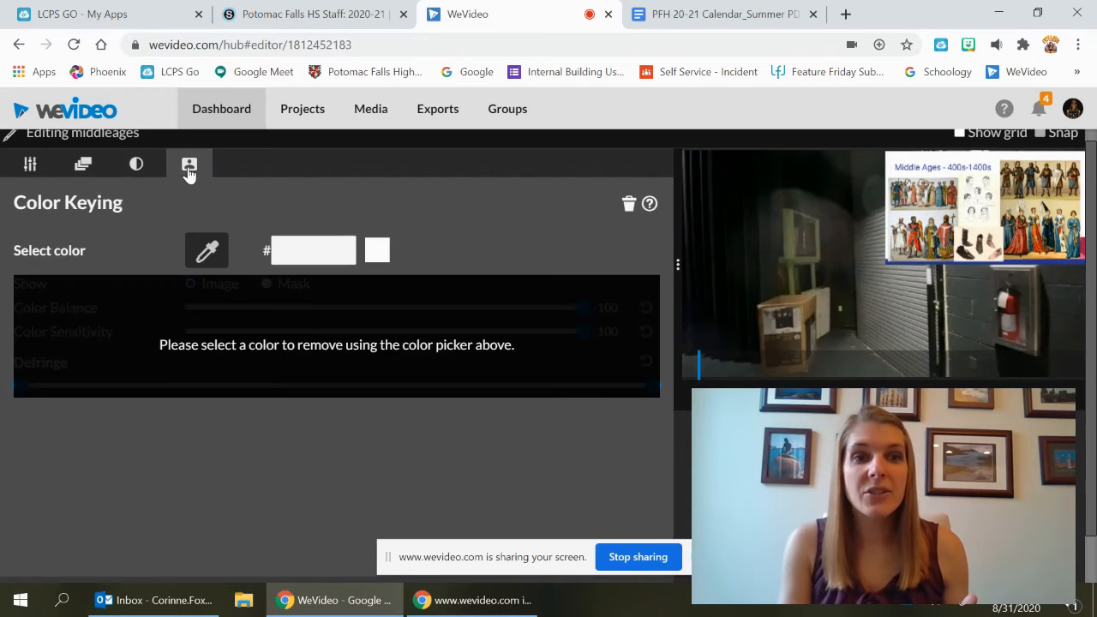
{"action": "left_click", "coordinate": [29, 168]}
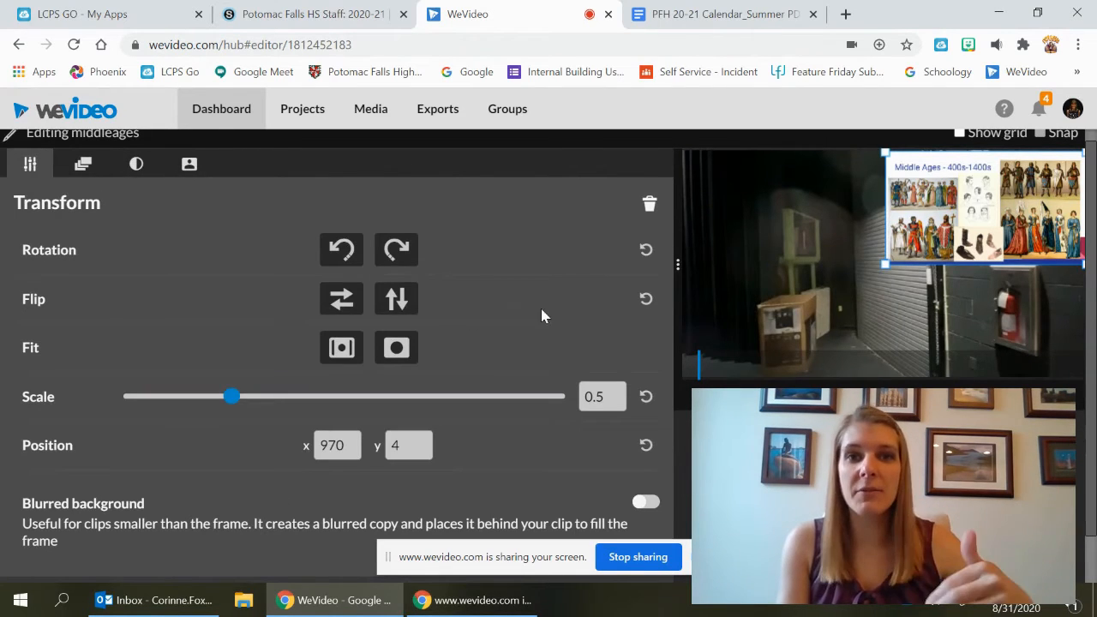
{"action": "scroll", "coordinate": [541, 316], "scroll_direction": "down", "scroll_amount": 1}
{"action": "left_click", "coordinate": [348, 543]}
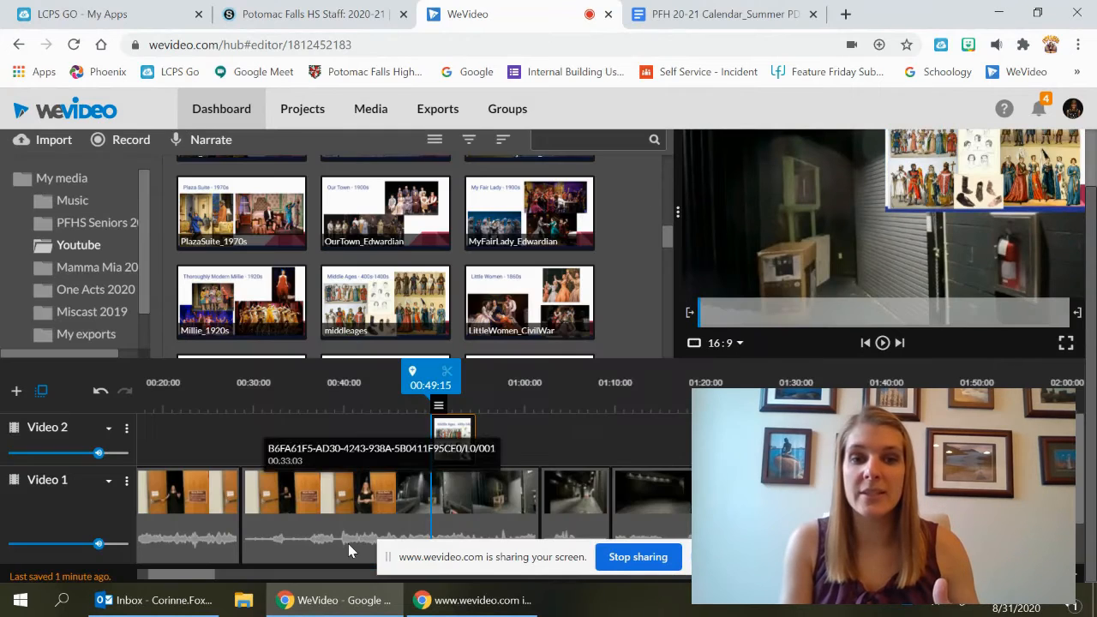
Open the editor for the second Video 1 clip and try scaling it to 2.56 before resetting the scale
{"action": "left_click", "coordinate": [470, 514]}
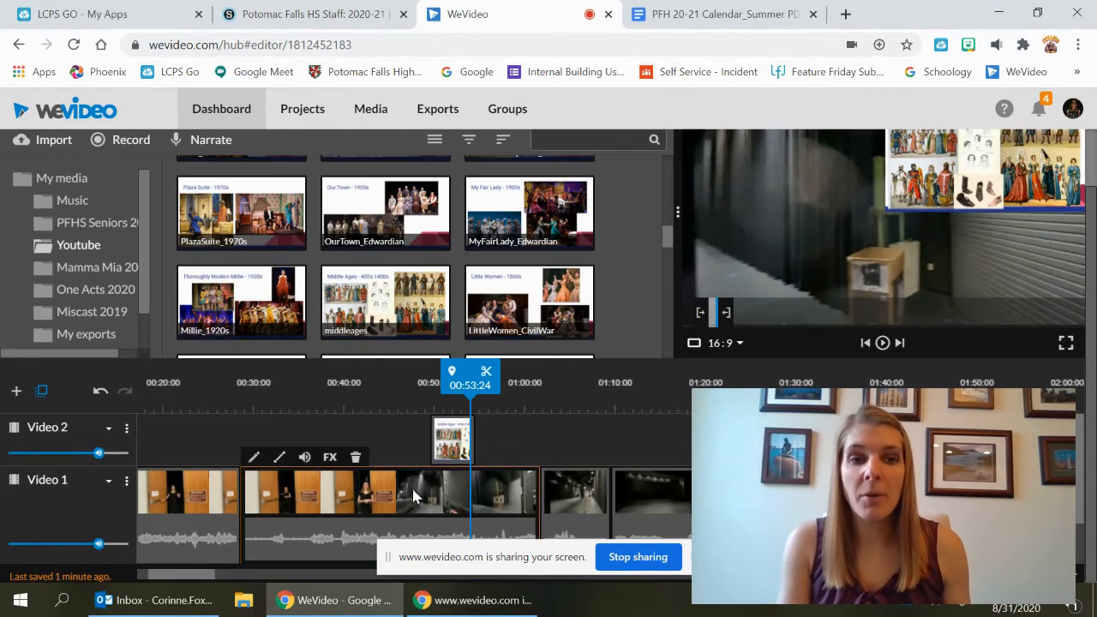
{"action": "left_click", "coordinate": [254, 459]}
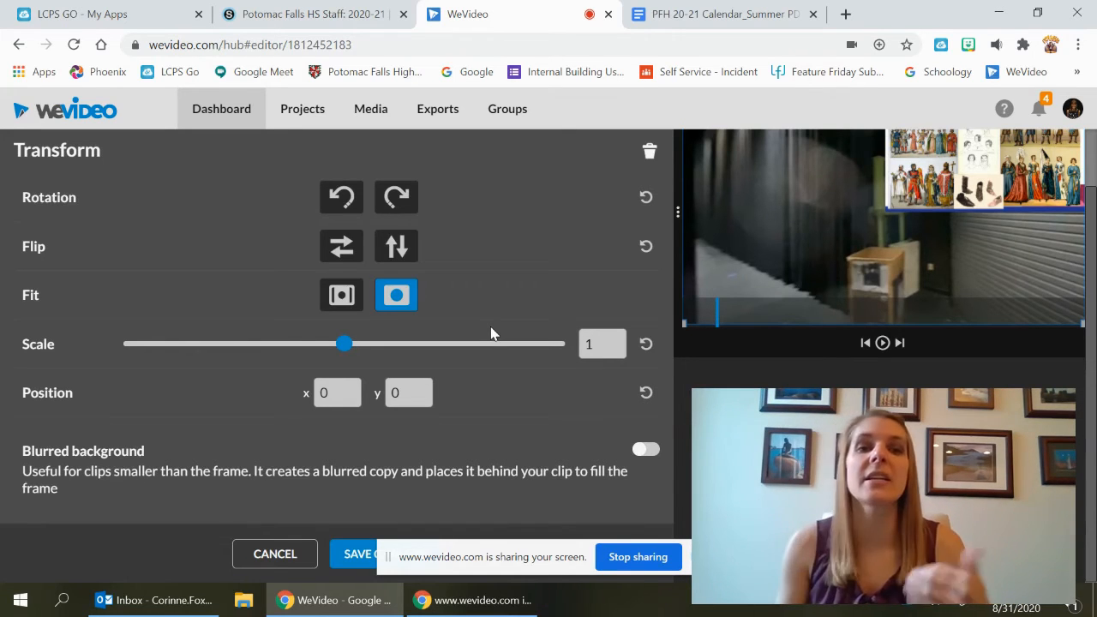
{"action": "scroll", "coordinate": [486, 325], "scroll_direction": "up", "scroll_amount": 1}
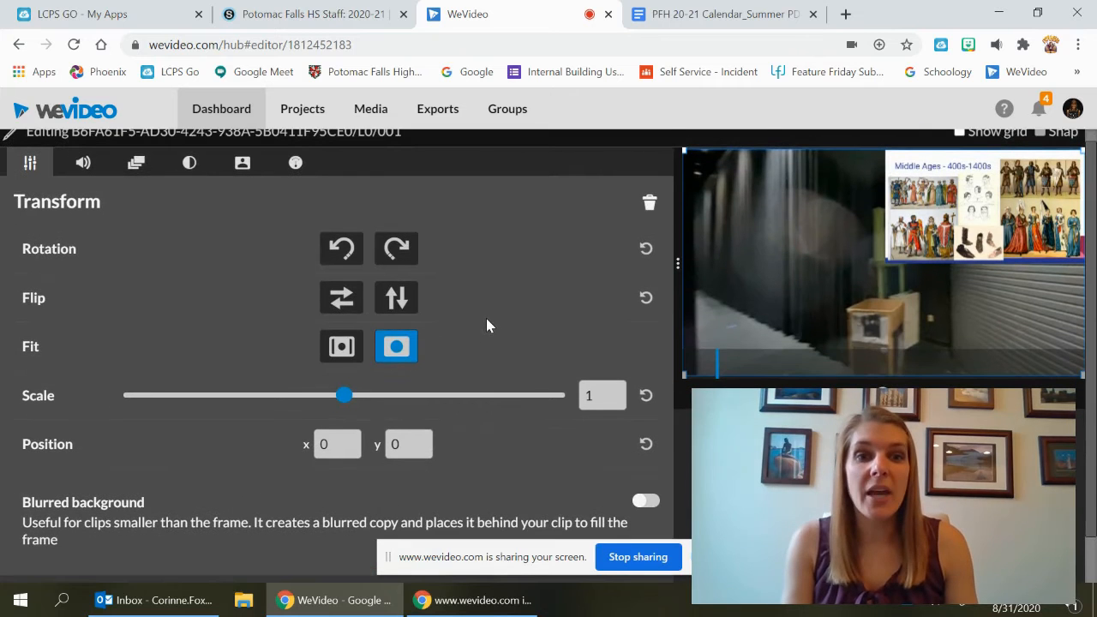
{"action": "left_click_drag", "start_coordinate": [342, 402], "coordinate": [428, 403]}
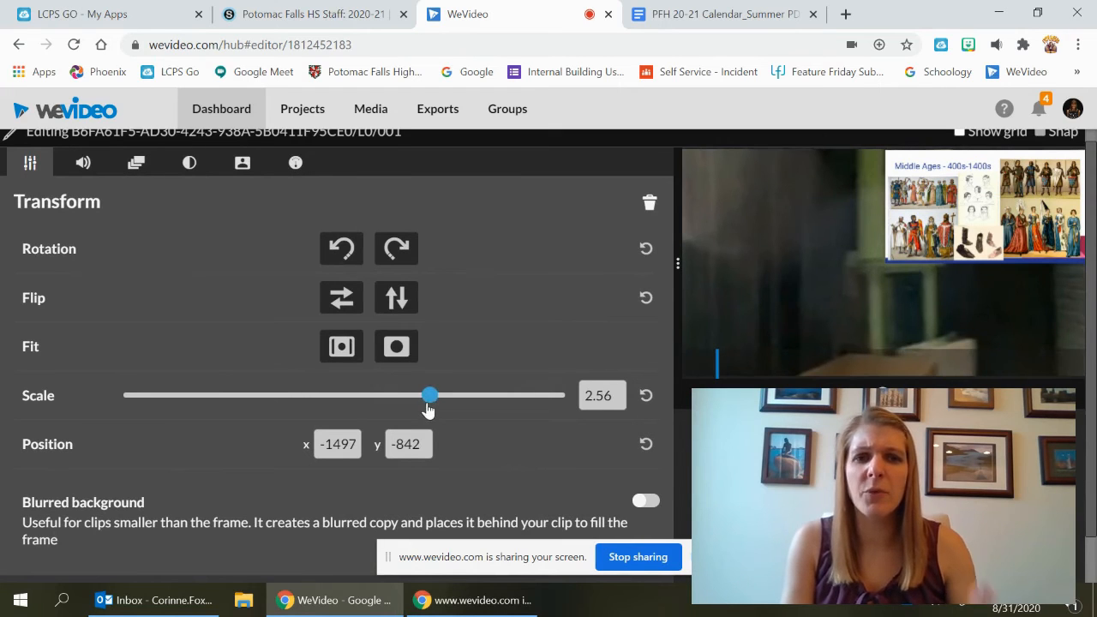
{"action": "left_click", "coordinate": [647, 396]}
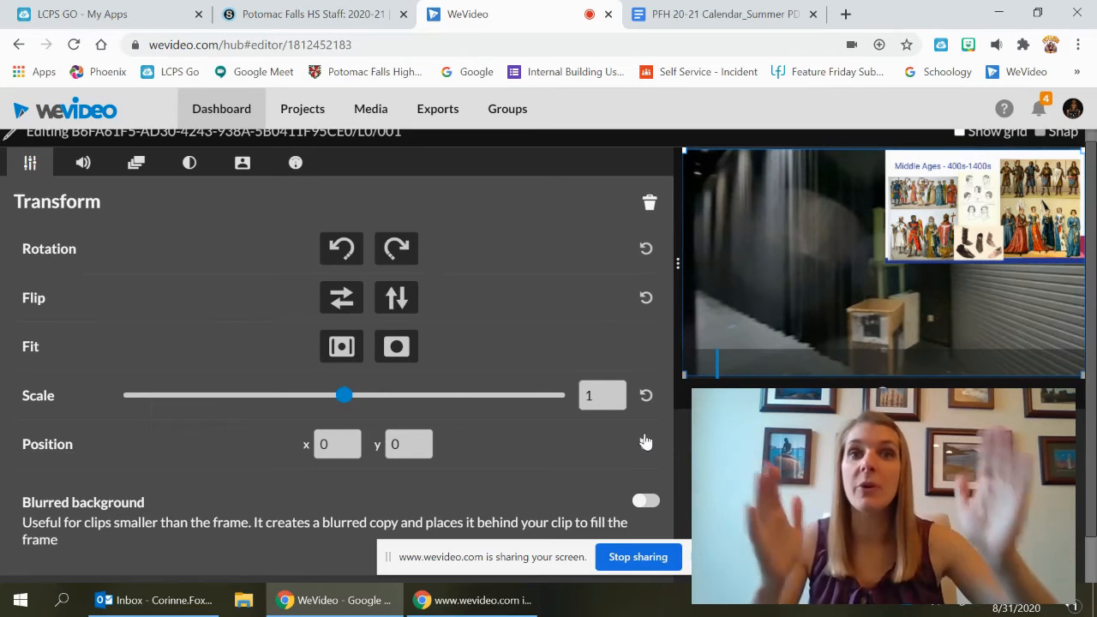
Lower the clip's audio level to 0 to mute it
{"action": "left_click", "coordinate": [80, 165]}
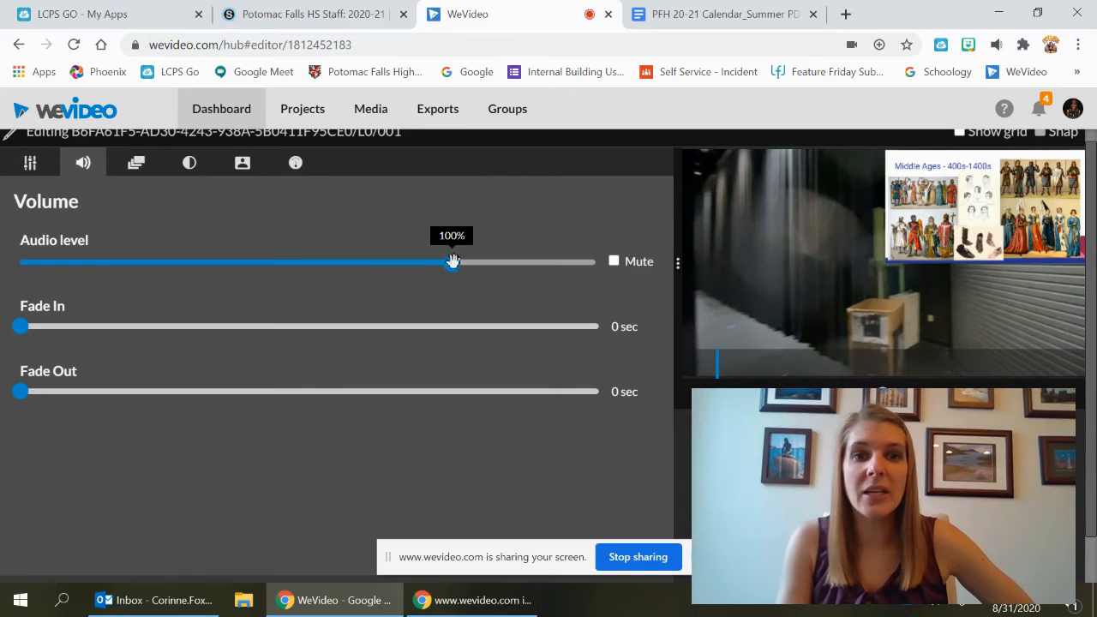
{"action": "left_click_drag", "start_coordinate": [453, 262], "coordinate": [19, 262]}
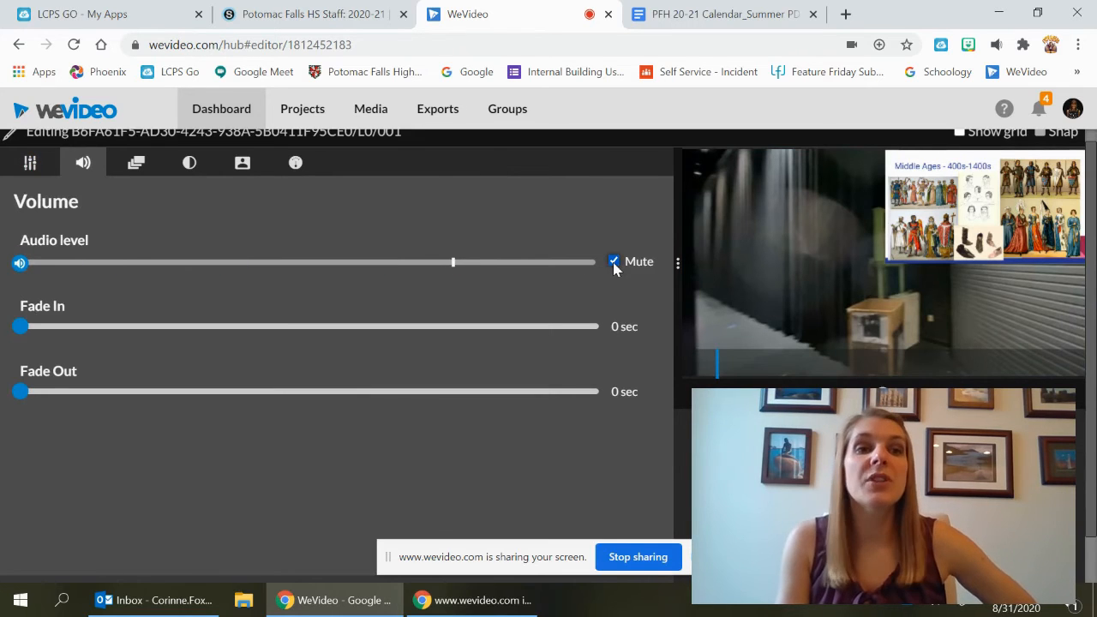
Save the muted audio settings for the second Video 1 clip
{"action": "scroll", "coordinate": [318, 386], "scroll_direction": "down", "scroll_amount": 1}
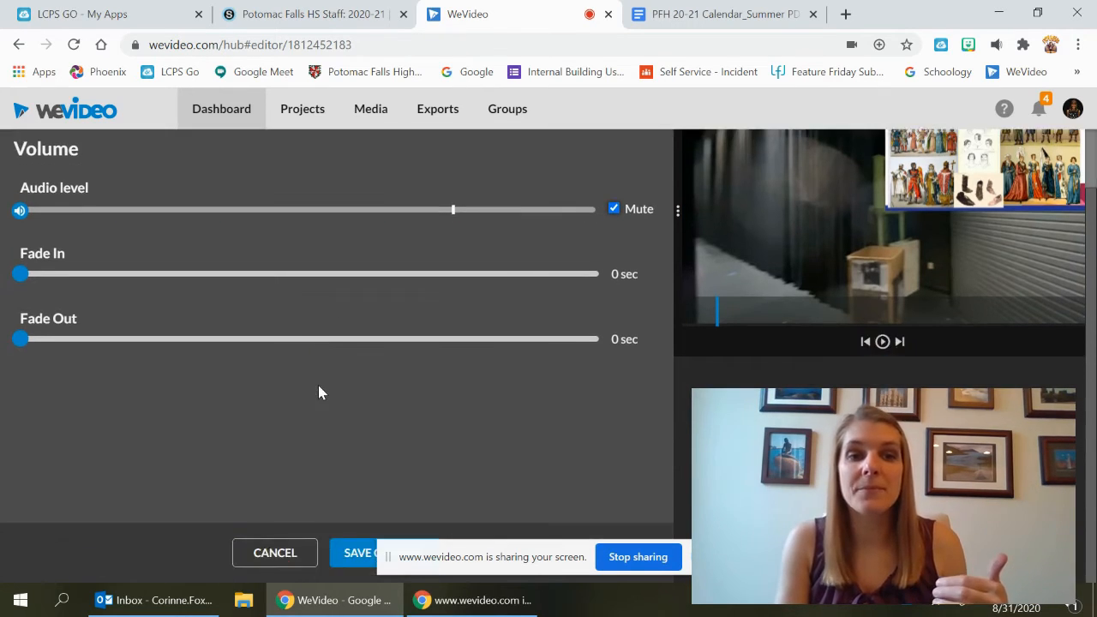
{"action": "scroll", "coordinate": [318, 386], "scroll_direction": "up", "scroll_amount": 1}
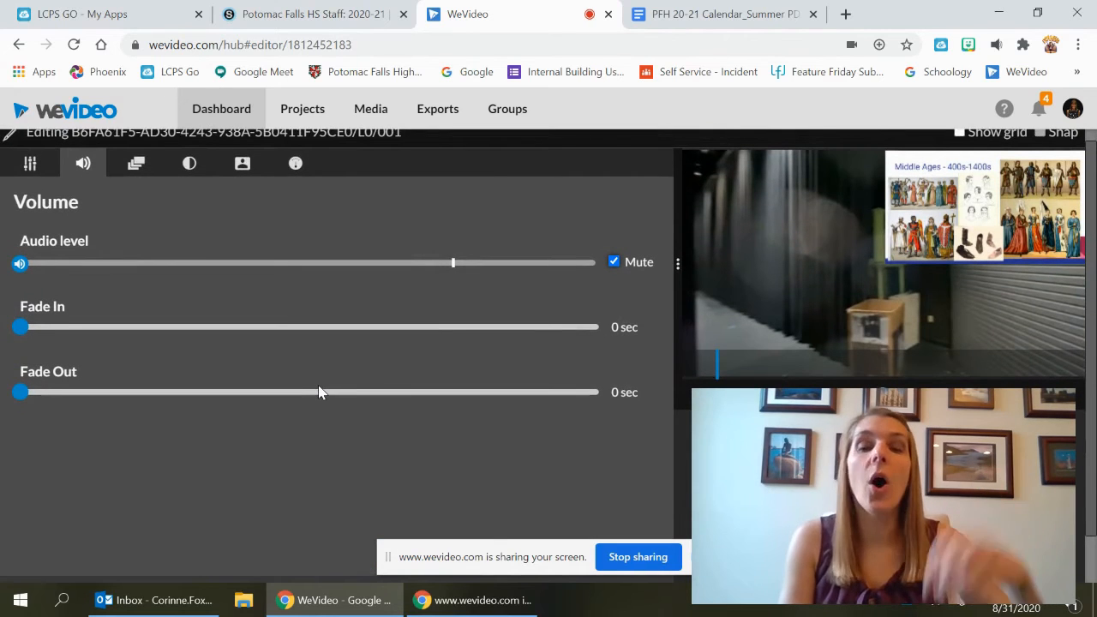
{"action": "scroll", "coordinate": [318, 386], "scroll_direction": "down", "scroll_amount": 1}
{"action": "scroll", "coordinate": [317, 385], "scroll_direction": "up", "scroll_amount": 1}
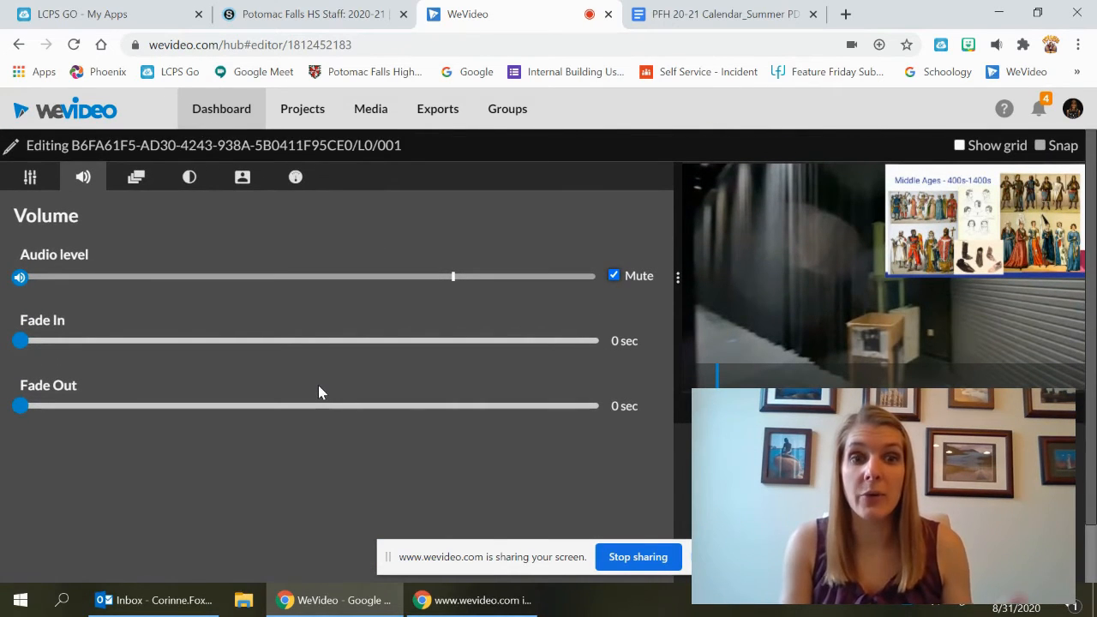
{"action": "scroll", "coordinate": [318, 393], "scroll_direction": "down", "scroll_amount": 1}
{"action": "left_click", "coordinate": [352, 552]}
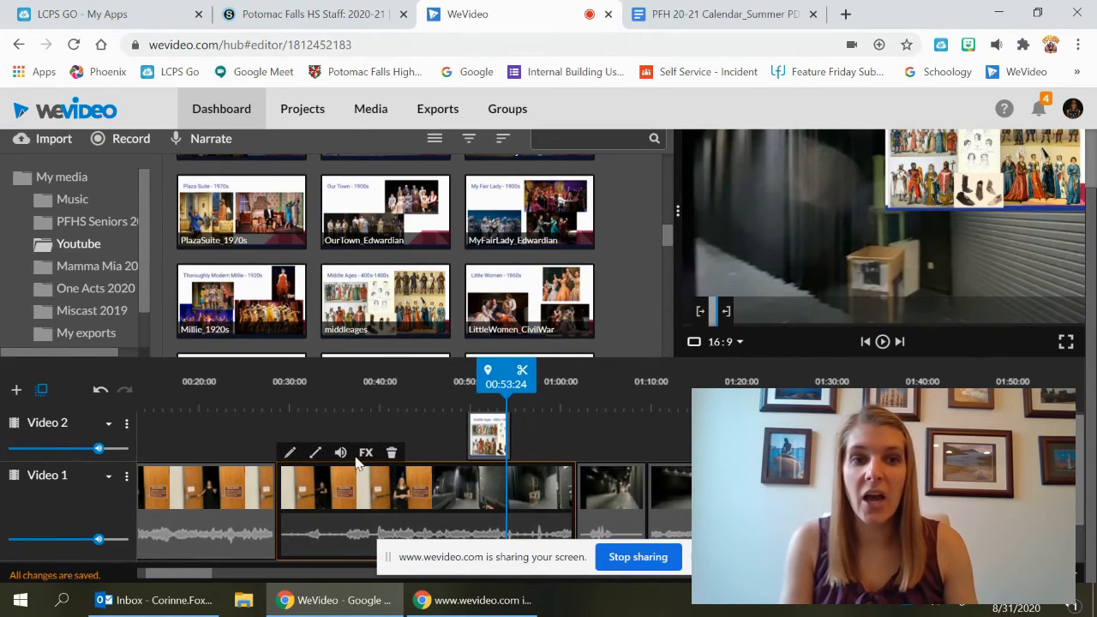
Check the volume level of the second Video 1 clip from the timeline
{"action": "left_click", "coordinate": [341, 454]}
{"action": "mouse_move", "coordinate": [320, 400]}
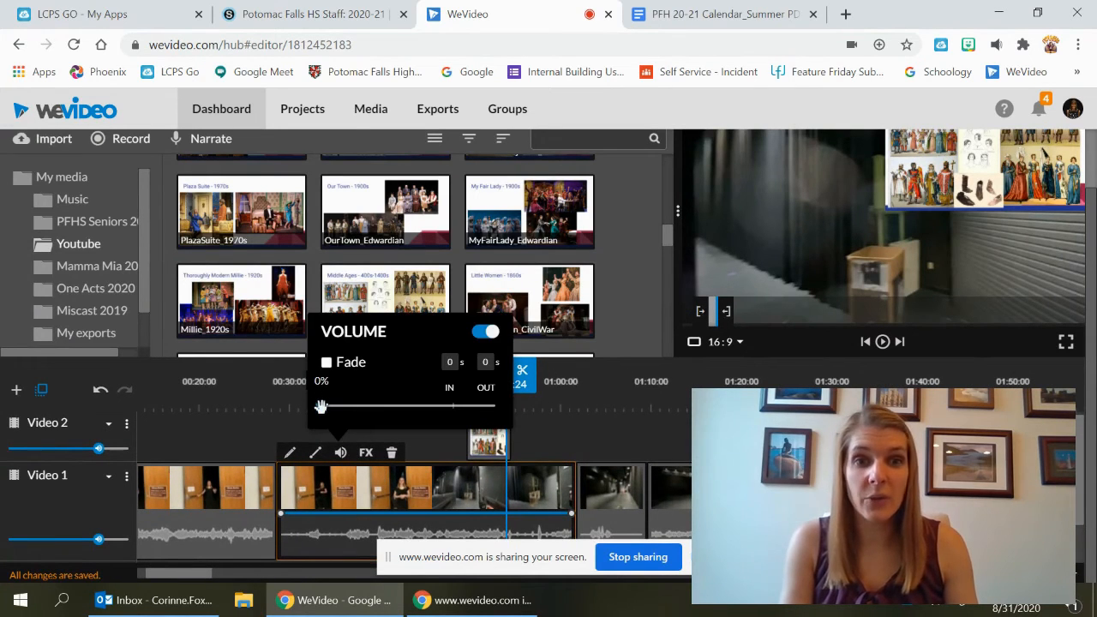
{"action": "left_click", "coordinate": [340, 454]}
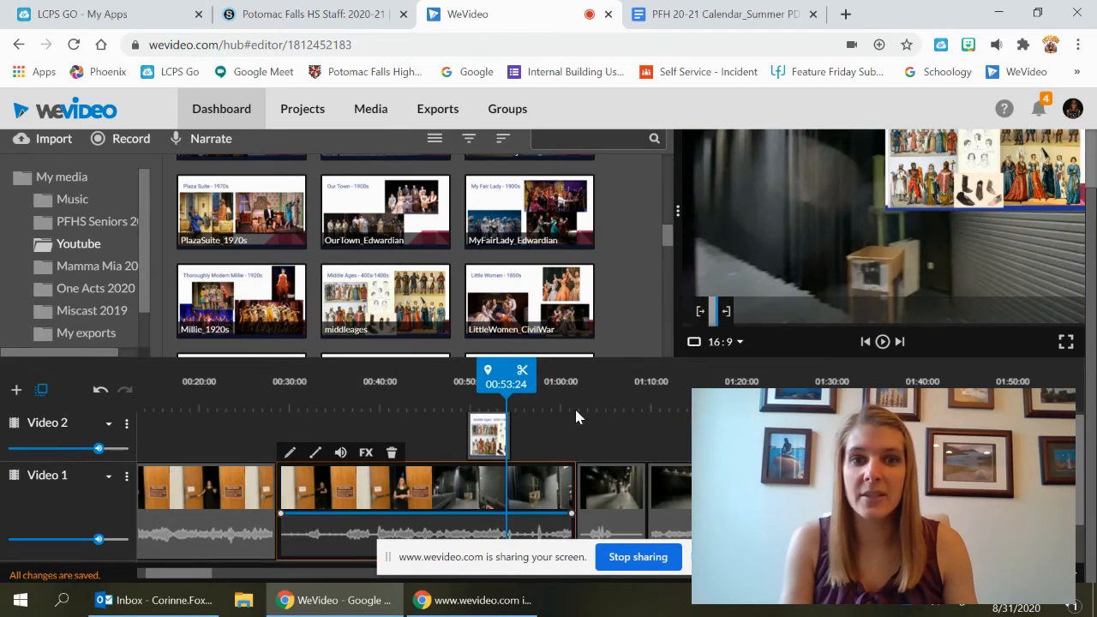
{"action": "scroll", "coordinate": [575, 406], "scroll_direction": "left", "scroll_amount": 2}
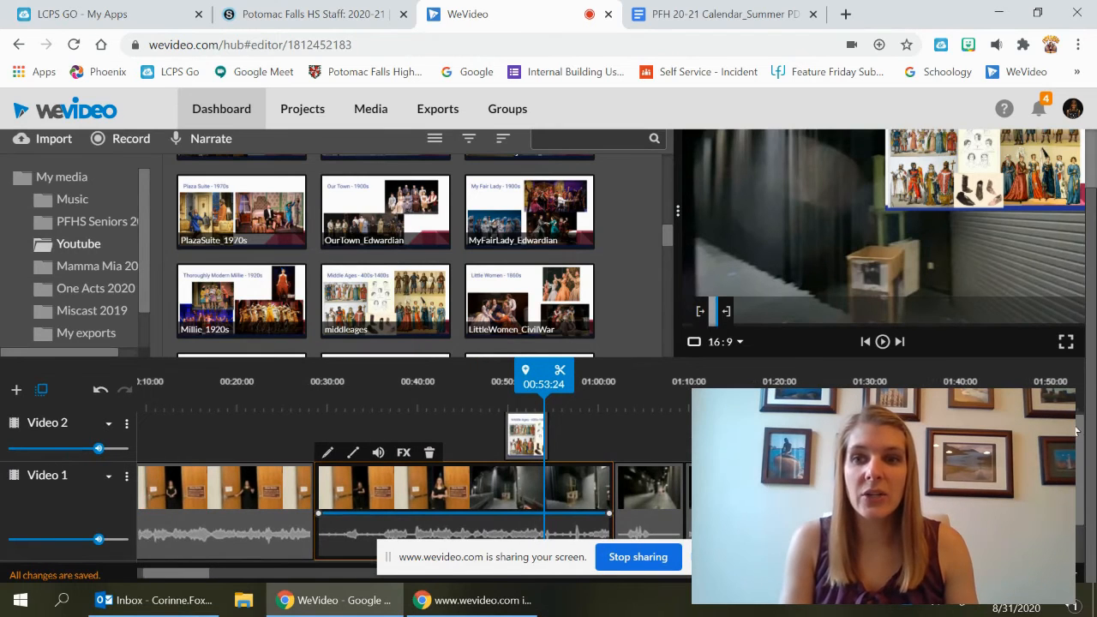
{"action": "scroll", "coordinate": [1077, 431], "scroll_direction": "down", "scroll_amount": 1}
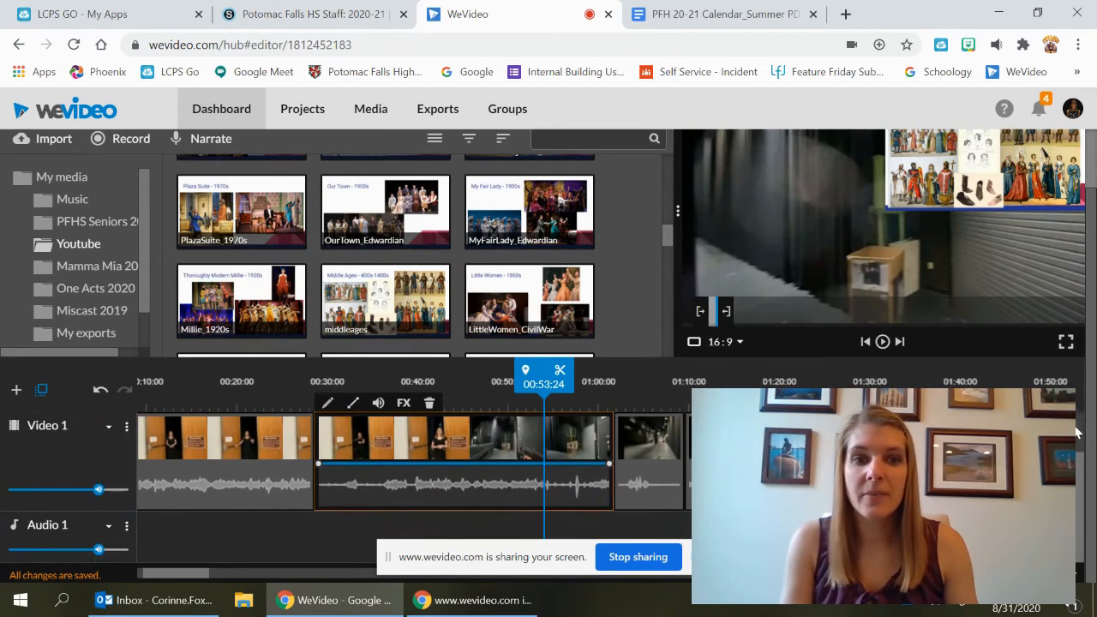
{"action": "left_click", "coordinate": [340, 530]}
{"action": "scroll", "coordinate": [349, 179], "scroll_direction": "up", "scroll_amount": 3}
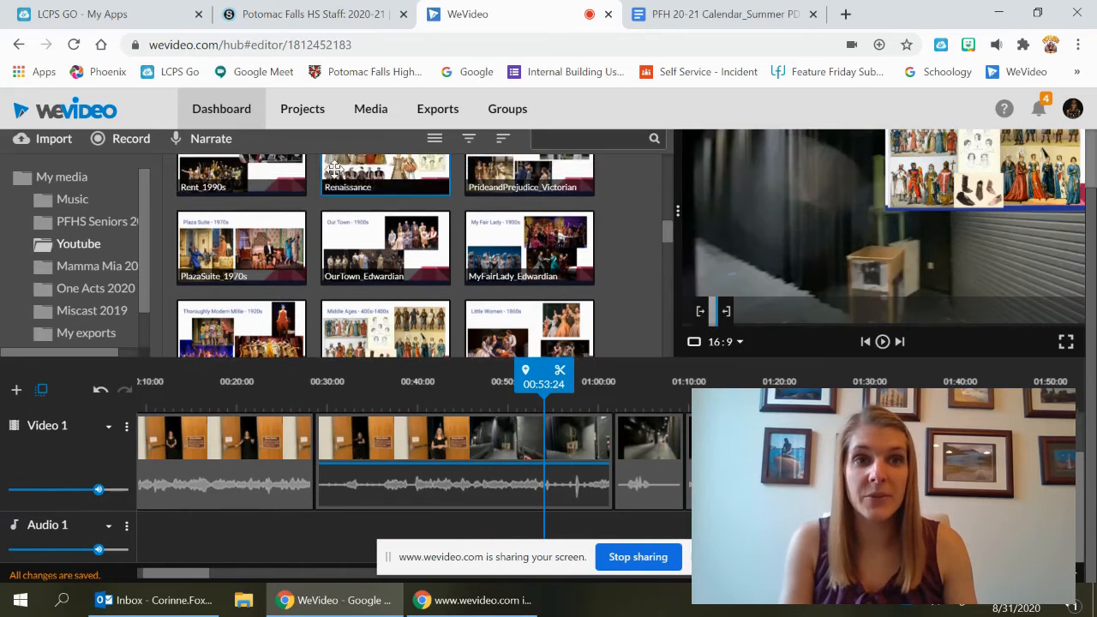
Open the Audio library and browse the Free Music tracks
{"action": "double_click", "coordinate": [349, 179]}
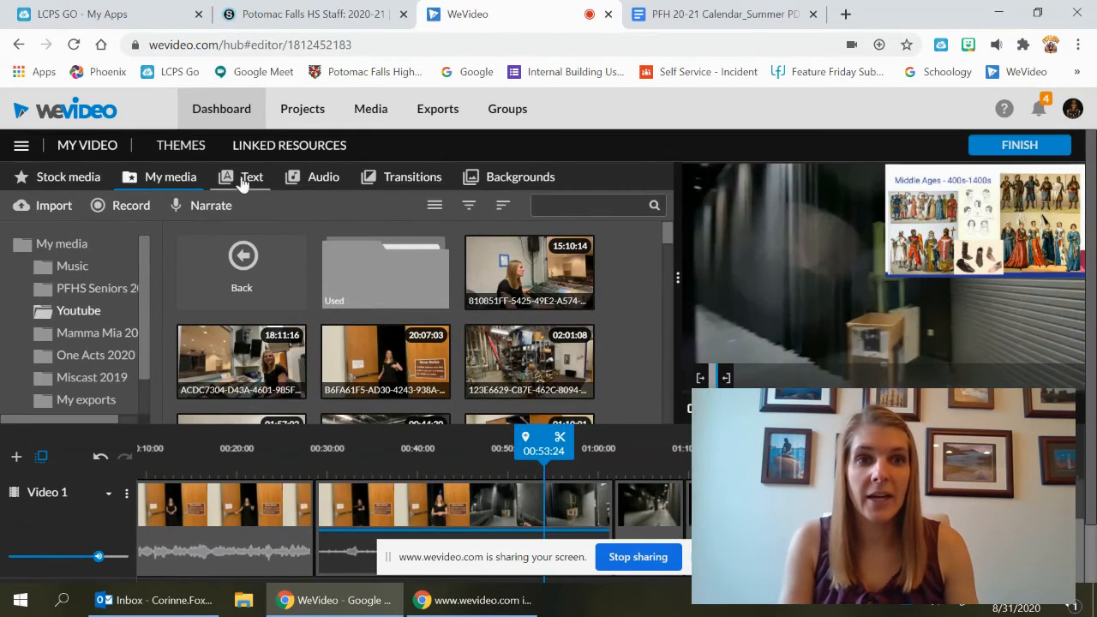
{"action": "left_click", "coordinate": [322, 177]}
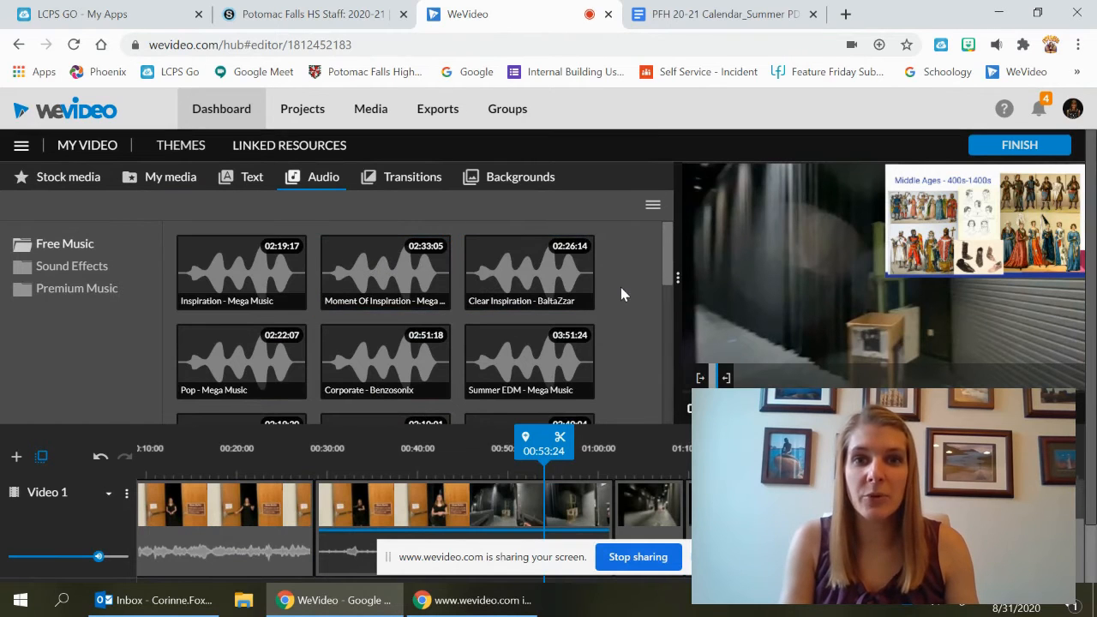
{"action": "scroll", "coordinate": [621, 287], "scroll_direction": "down", "scroll_amount": 1}
{"action": "scroll", "coordinate": [590, 281], "scroll_direction": "down", "scroll_amount": 4}
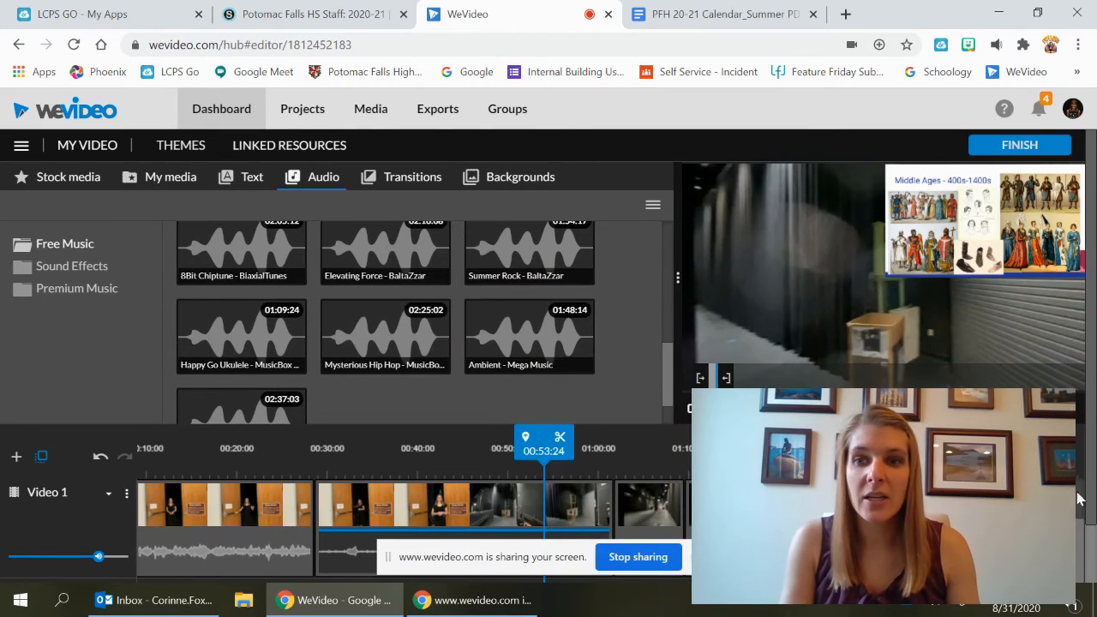
{"action": "left_click_drag", "start_coordinate": [1091, 509], "coordinate": [1091, 575]}
Try adding the Mysterious Hip Hop - MusicBox track to the audio track, then delete it
{"action": "left_click_drag", "start_coordinate": [374, 274], "coordinate": [340, 546]}
{"action": "left_click_drag", "start_coordinate": [395, 467], "coordinate": [506, 454]}
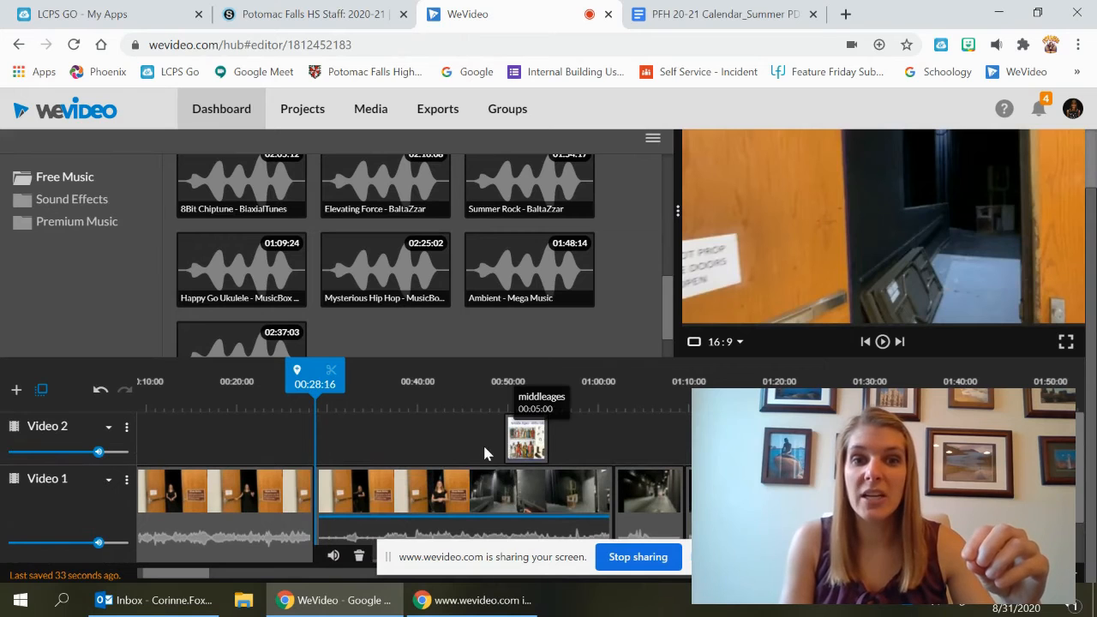
{"action": "left_click", "coordinate": [520, 445]}
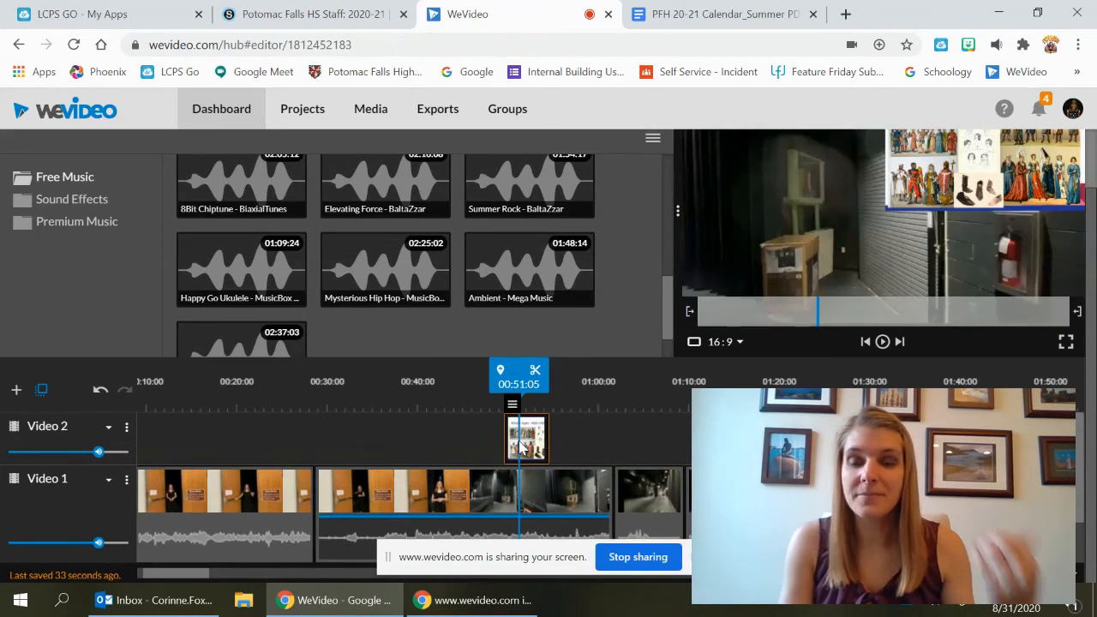
{"action": "scroll", "coordinate": [521, 447], "scroll_direction": "left", "scroll_amount": 1}
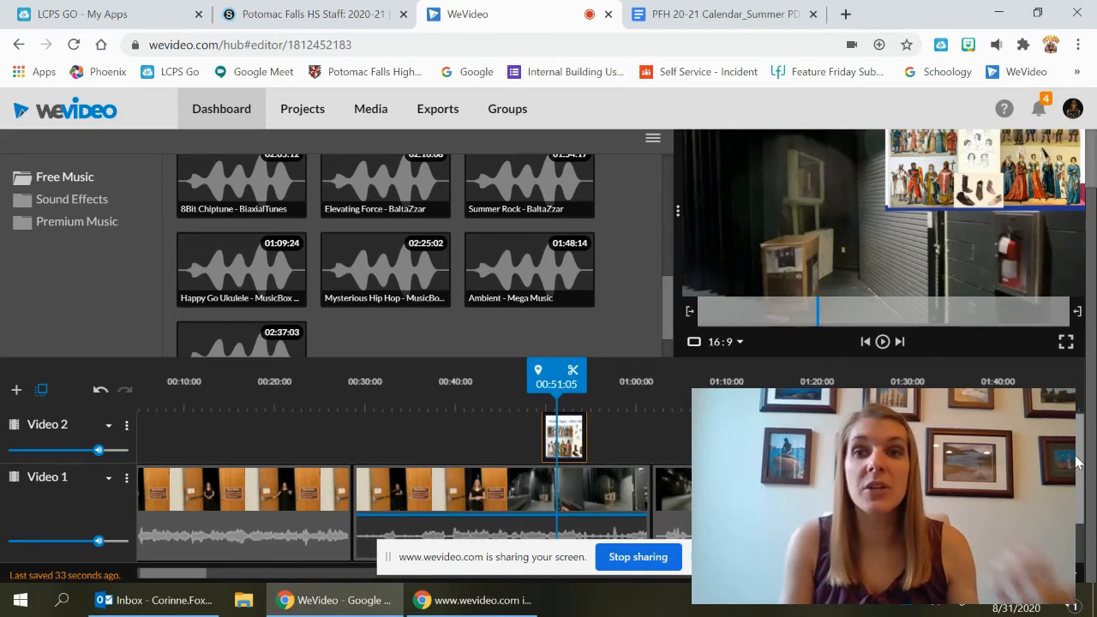
{"action": "scroll", "coordinate": [411, 480], "scroll_direction": "down", "scroll_amount": 1}
{"action": "left_click", "coordinate": [883, 529]}
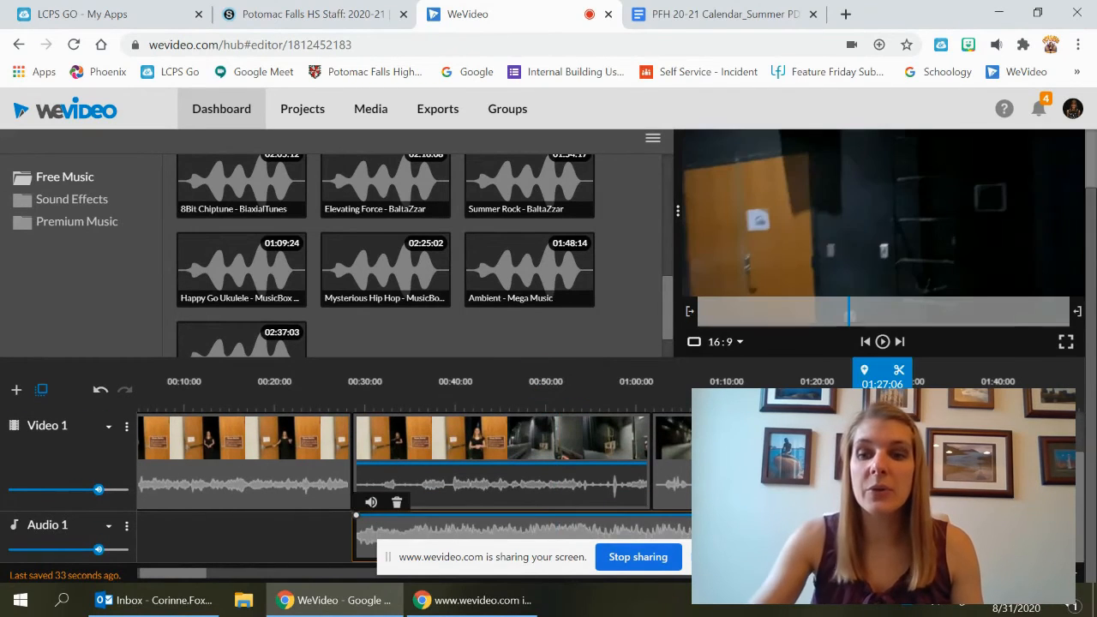
{"action": "key", "text": "Delete"}
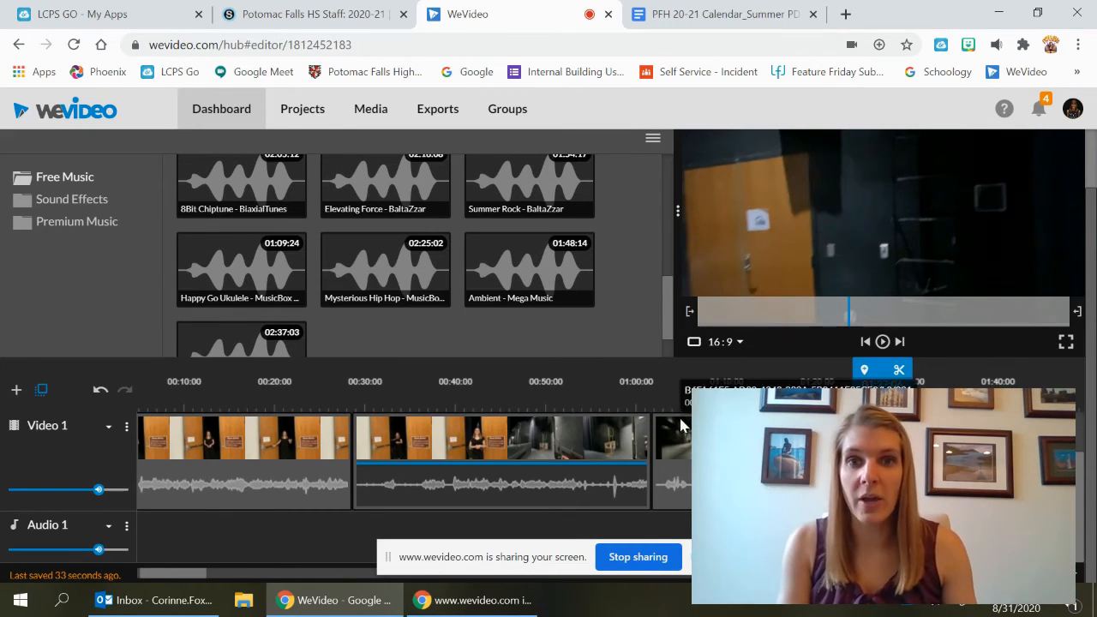
Return to My media and open the editor for the second Video 1 clip
{"action": "scroll", "coordinate": [641, 299], "scroll_direction": "up", "scroll_amount": 5}
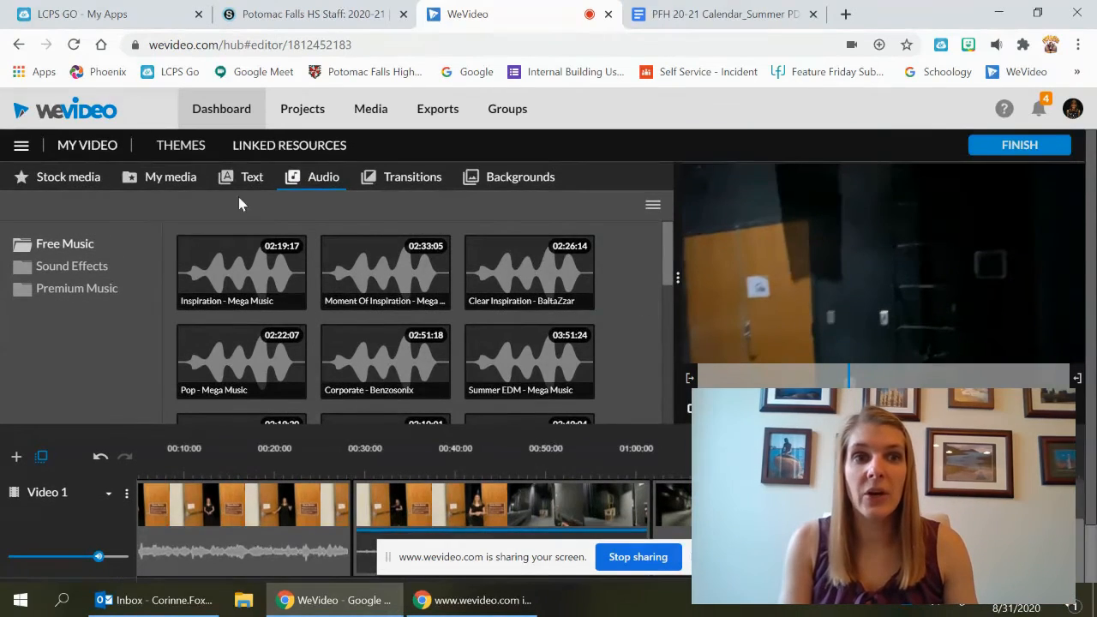
{"action": "left_click", "coordinate": [163, 182]}
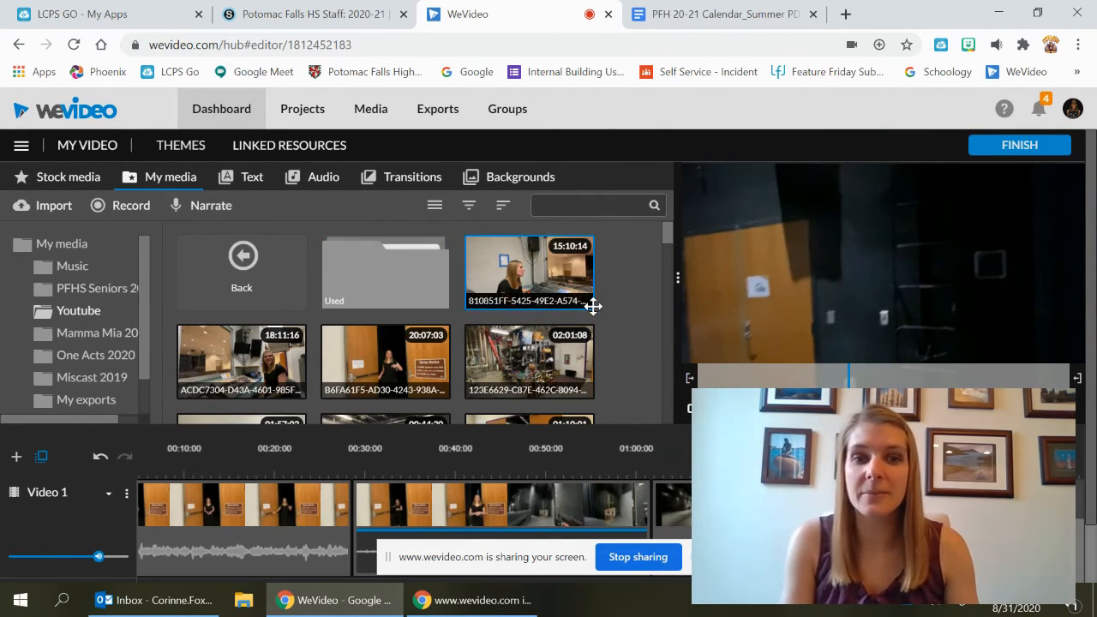
{"action": "scroll", "coordinate": [593, 306], "scroll_direction": "down", "scroll_amount": 2}
{"action": "left_click_drag", "start_coordinate": [1092, 329], "coordinate": [1092, 390]}
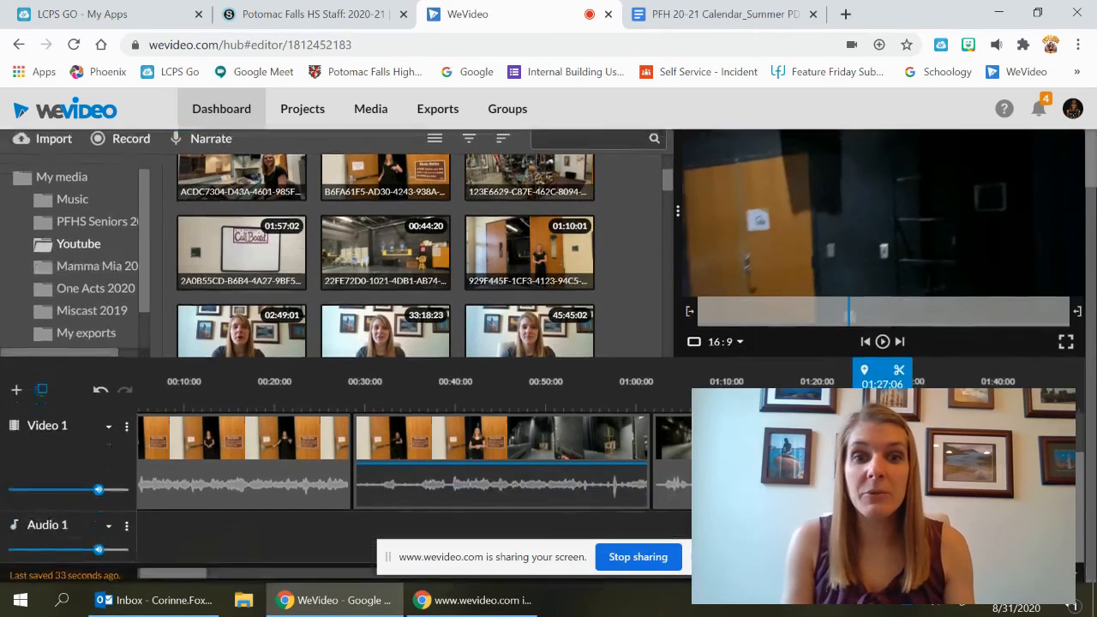
{"action": "scroll", "coordinate": [576, 447], "scroll_direction": "up", "scroll_amount": 1}
{"action": "left_click", "coordinate": [562, 441]}
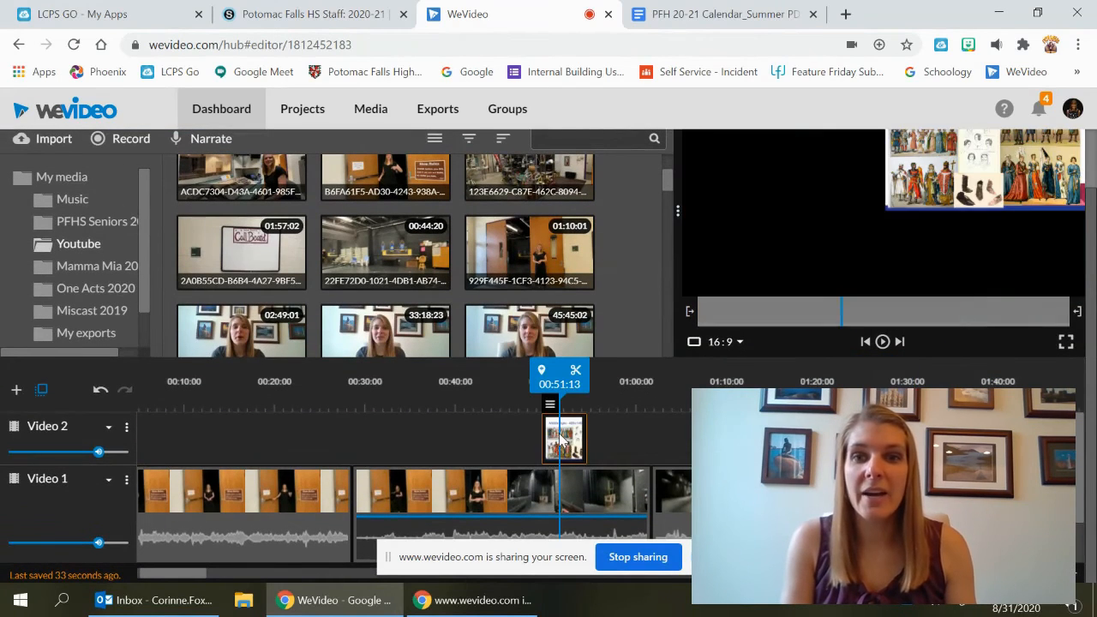
{"action": "left_click", "coordinate": [460, 478]}
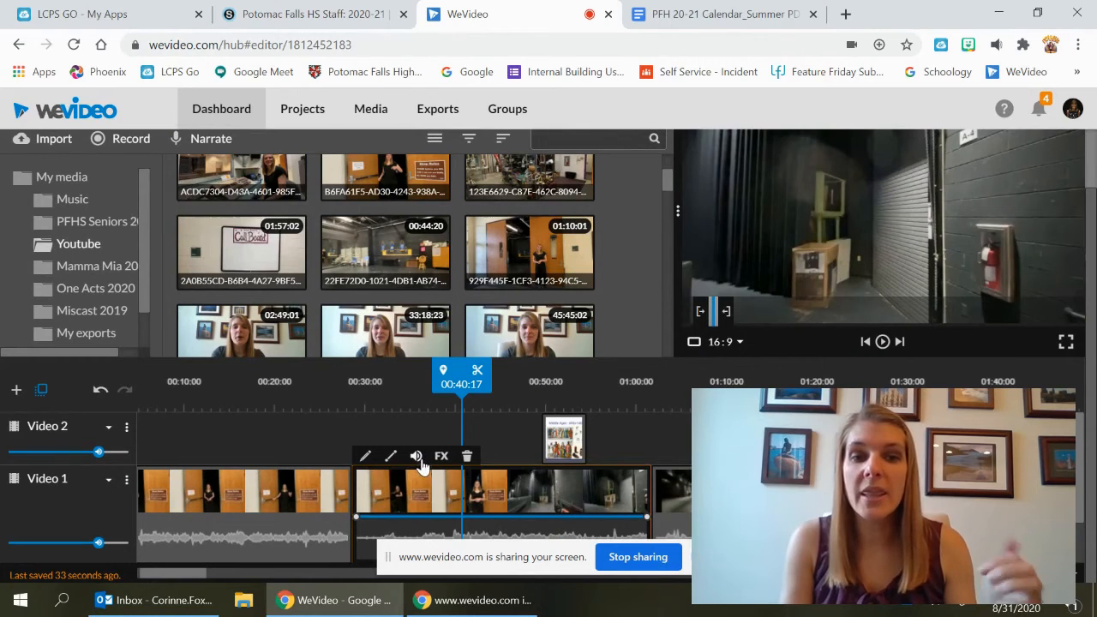
{"action": "left_click", "coordinate": [365, 458]}
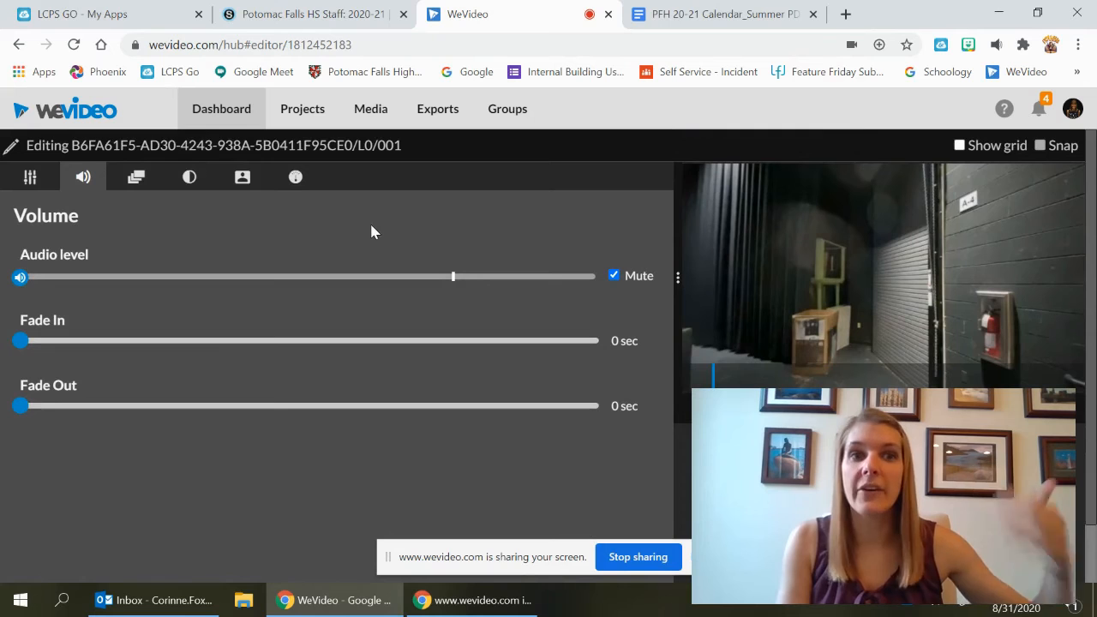
Set the clip's speed value to 4x and save the changes
{"action": "left_click", "coordinate": [296, 178]}
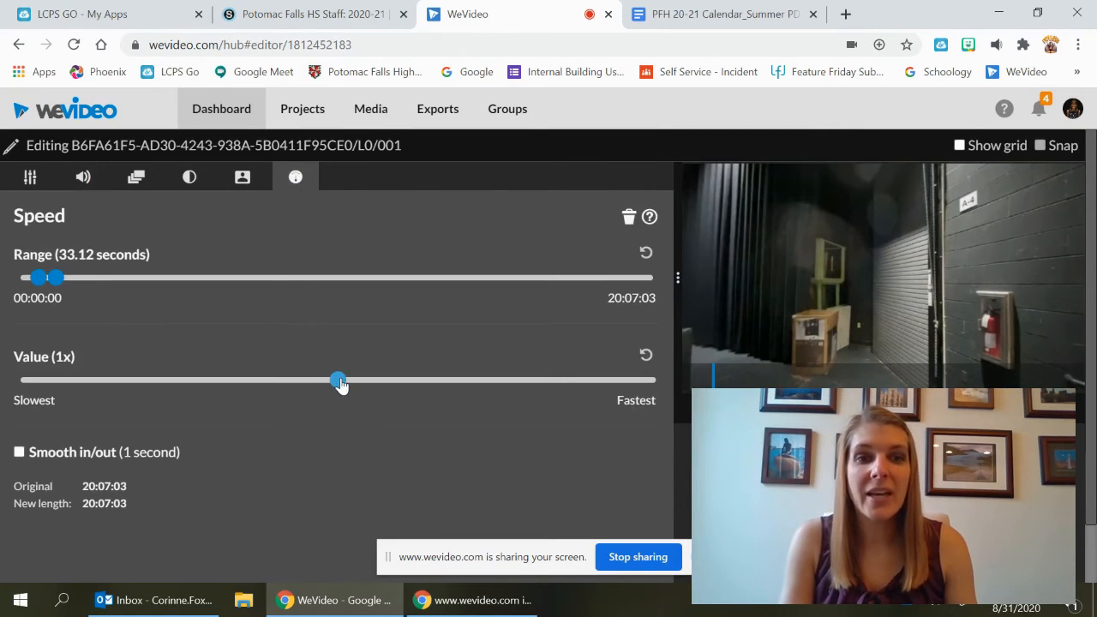
{"action": "left_click_drag", "start_coordinate": [349, 385], "coordinate": [430, 394]}
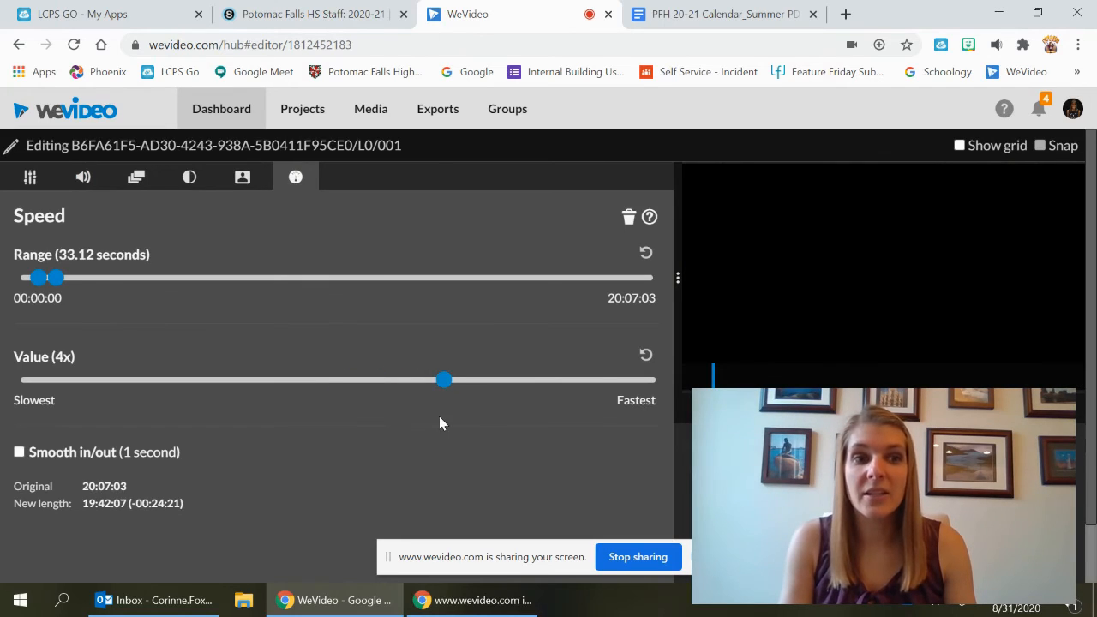
{"action": "scroll", "coordinate": [438, 422], "scroll_direction": "down", "scroll_amount": 1}
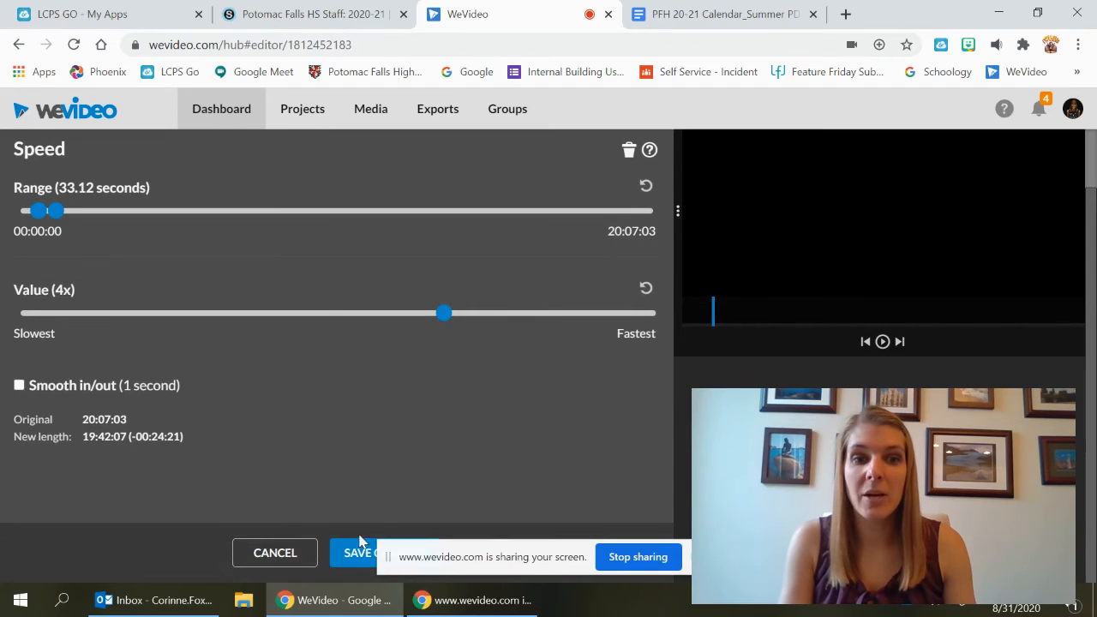
{"action": "left_click", "coordinate": [360, 542]}
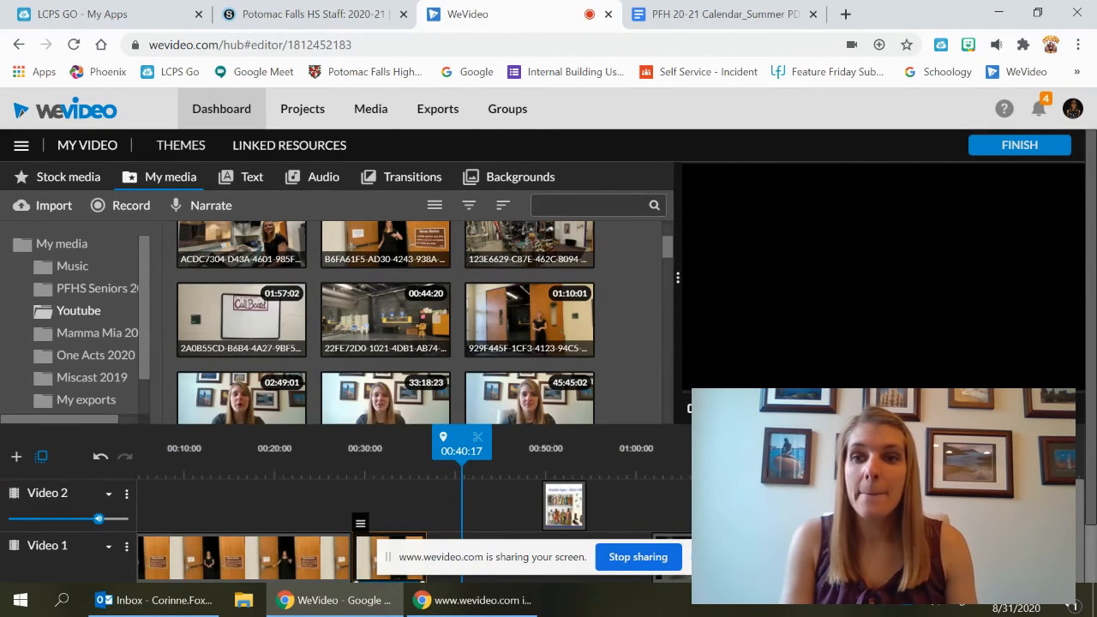
Move the middleages image on Video 2 to start with the sped-up clip at about 00:28
{"action": "scroll", "coordinate": [360, 543], "scroll_direction": "down", "scroll_amount": 1}
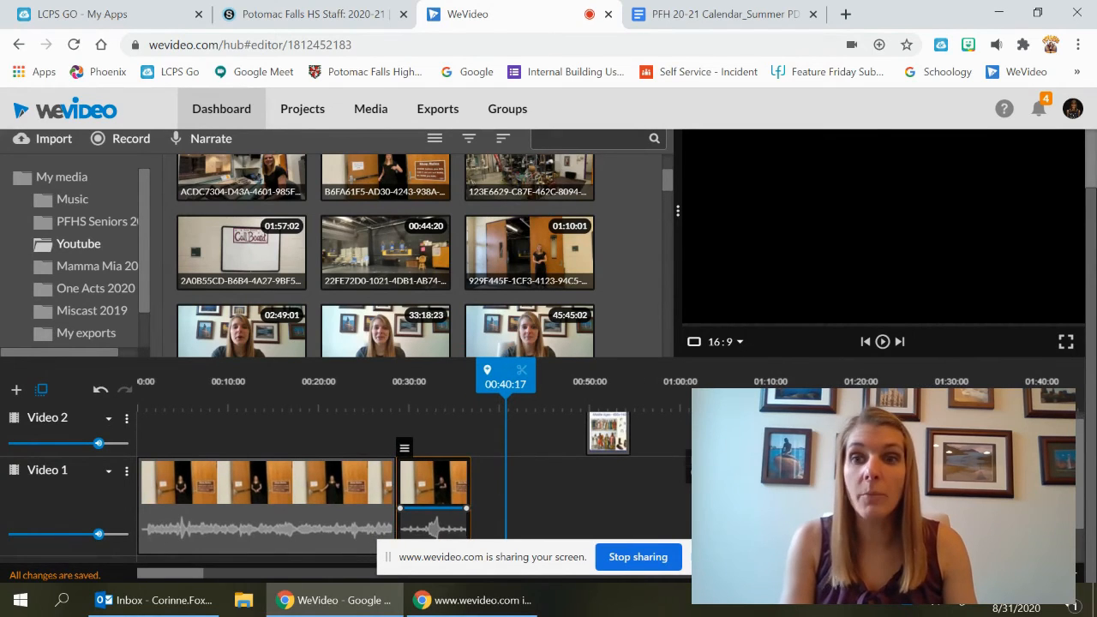
{"action": "scroll", "coordinate": [484, 454], "scroll_direction": "down", "scroll_amount": 1}
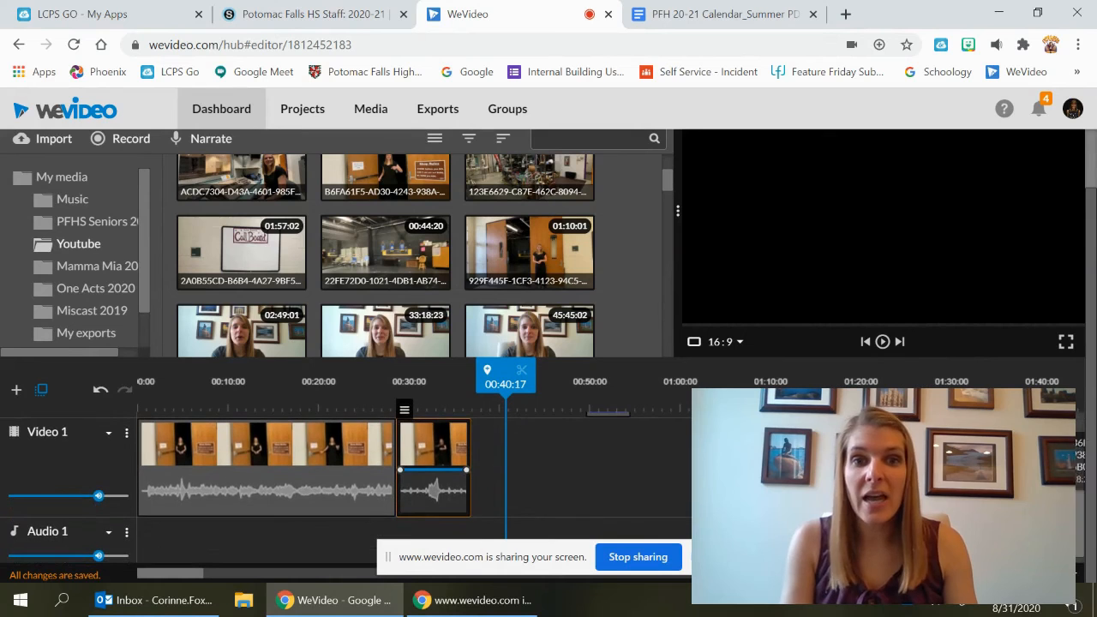
{"action": "scroll", "coordinate": [580, 436], "scroll_direction": "up", "scroll_amount": 1}
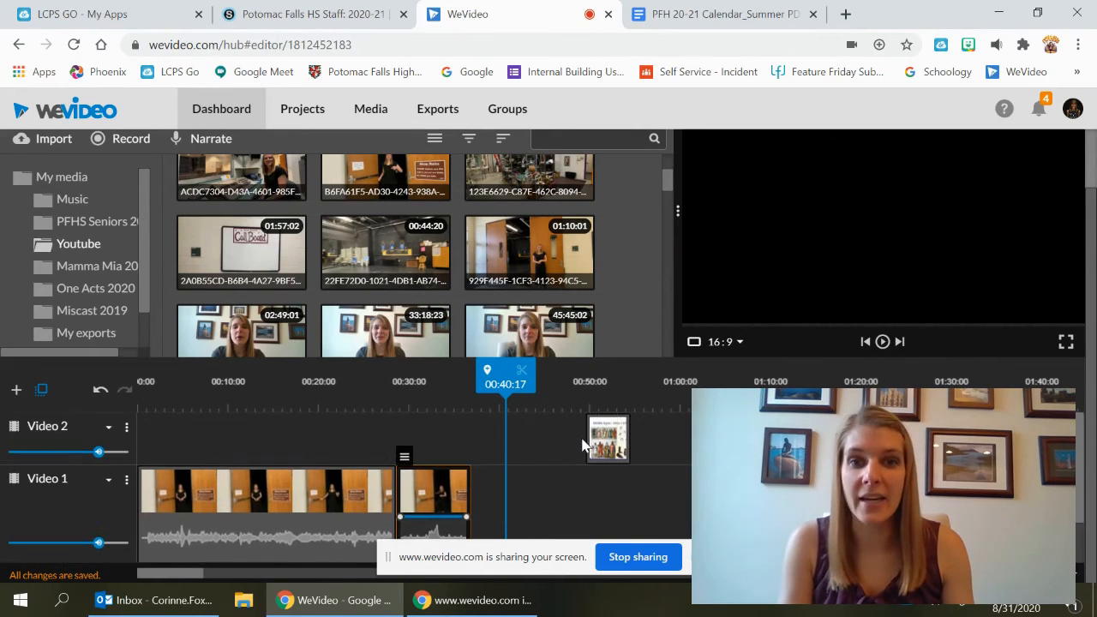
{"action": "left_click_drag", "start_coordinate": [589, 443], "coordinate": [448, 437]}
{"action": "left_click_drag", "start_coordinate": [428, 381], "coordinate": [398, 384]}
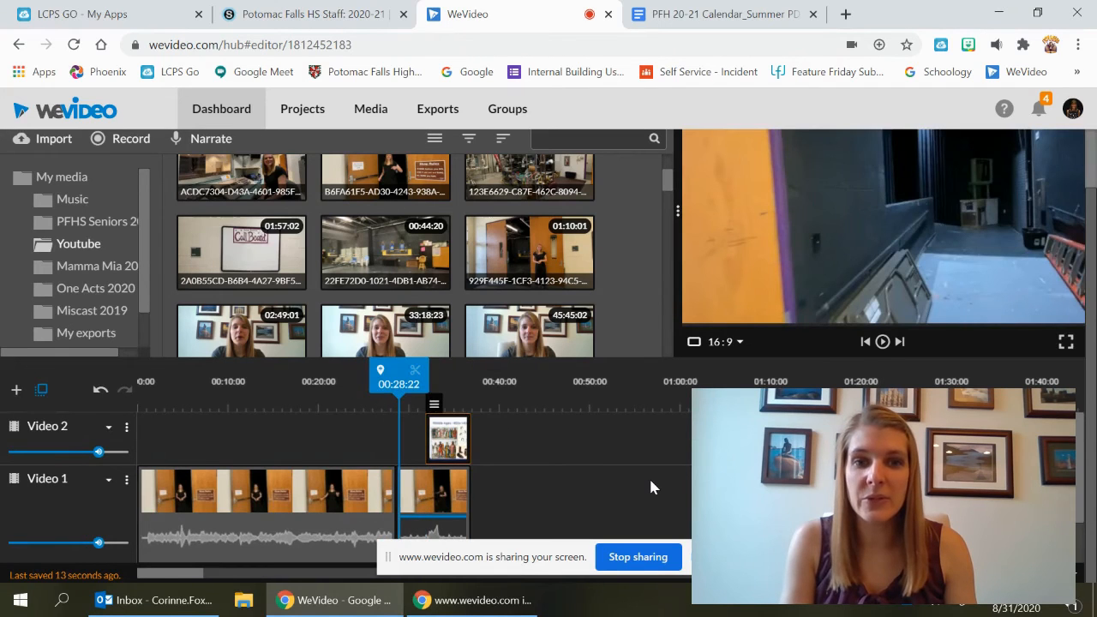
Play back the timeline to preview the overlay and sped-up clip
{"action": "scroll", "coordinate": [649, 476], "scroll_direction": "down", "scroll_amount": 1}
{"action": "scroll", "coordinate": [650, 482], "scroll_direction": "down", "scroll_amount": 2}
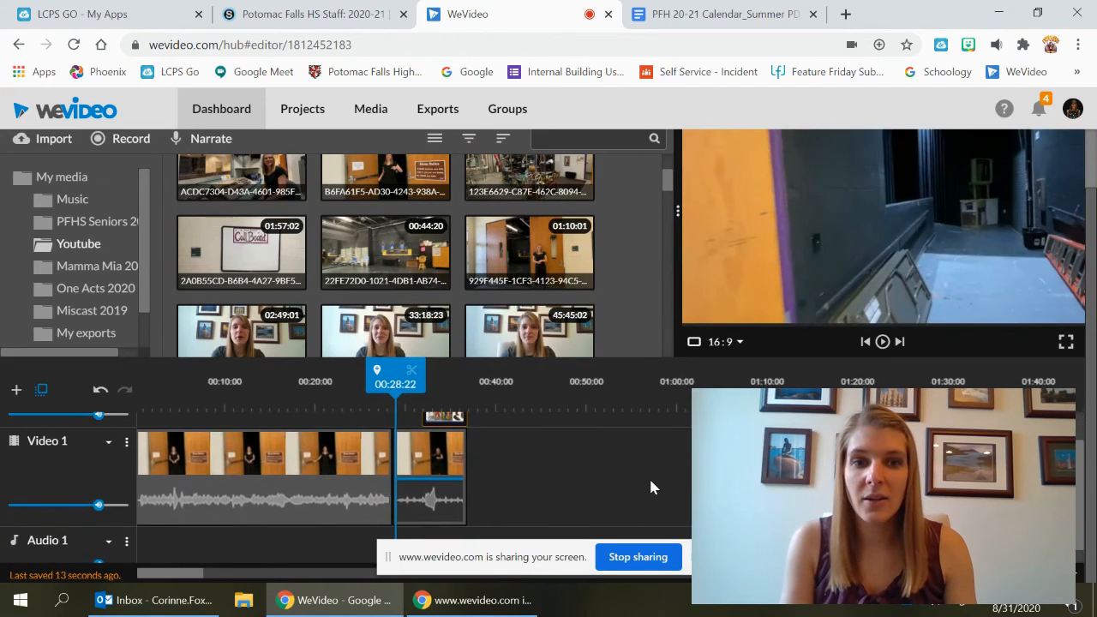
{"action": "scroll", "coordinate": [649, 486], "scroll_direction": "up", "scroll_amount": 2}
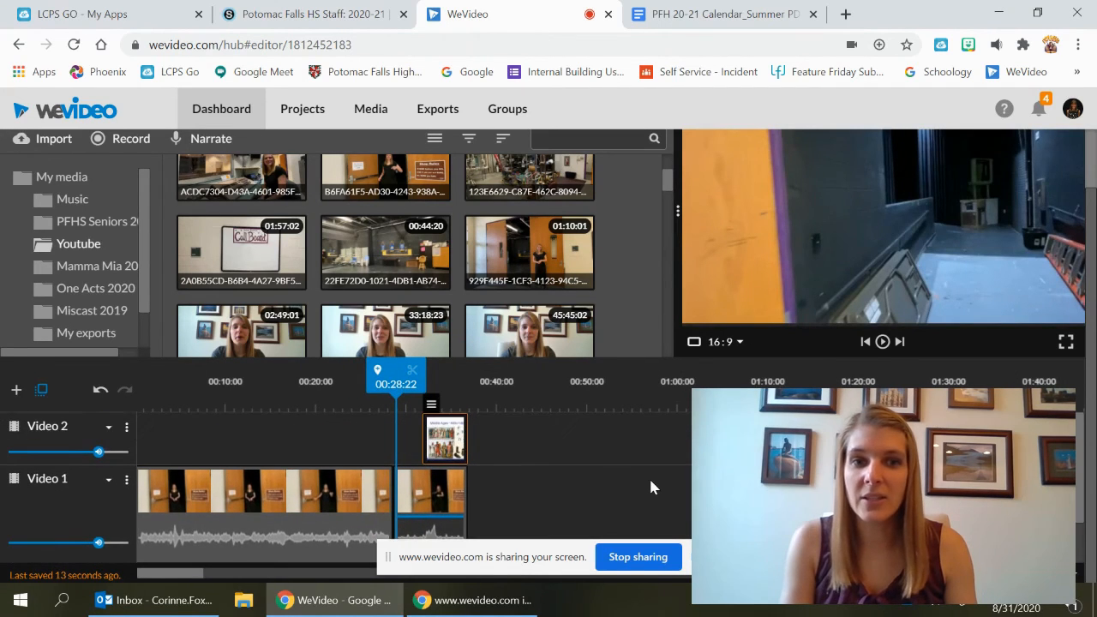
{"action": "left_click", "coordinate": [884, 343]}
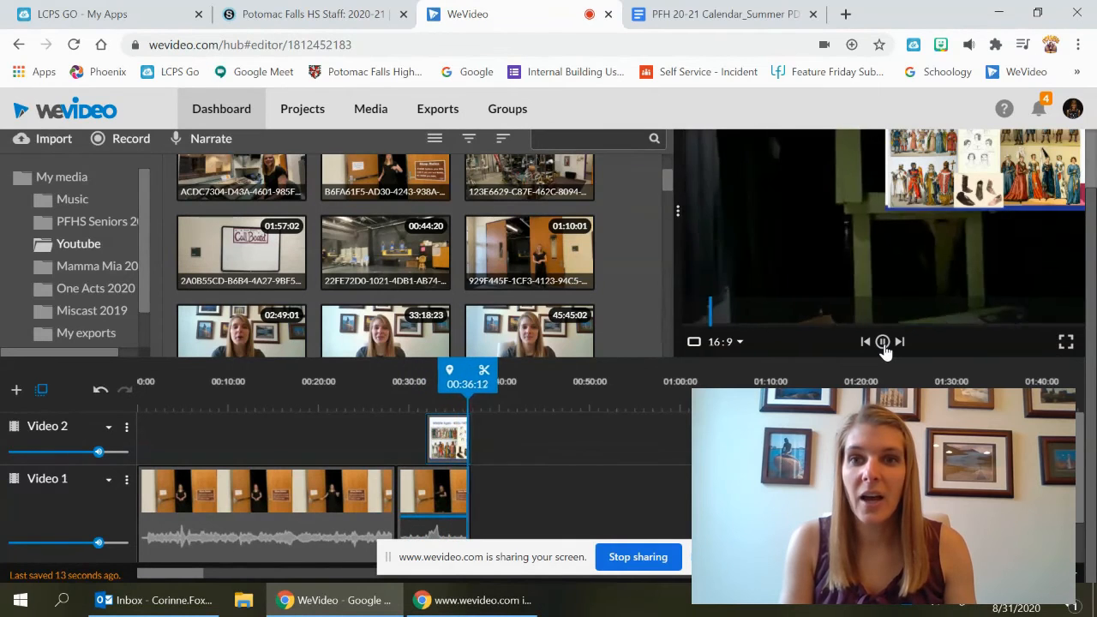
{"action": "left_click", "coordinate": [884, 345]}
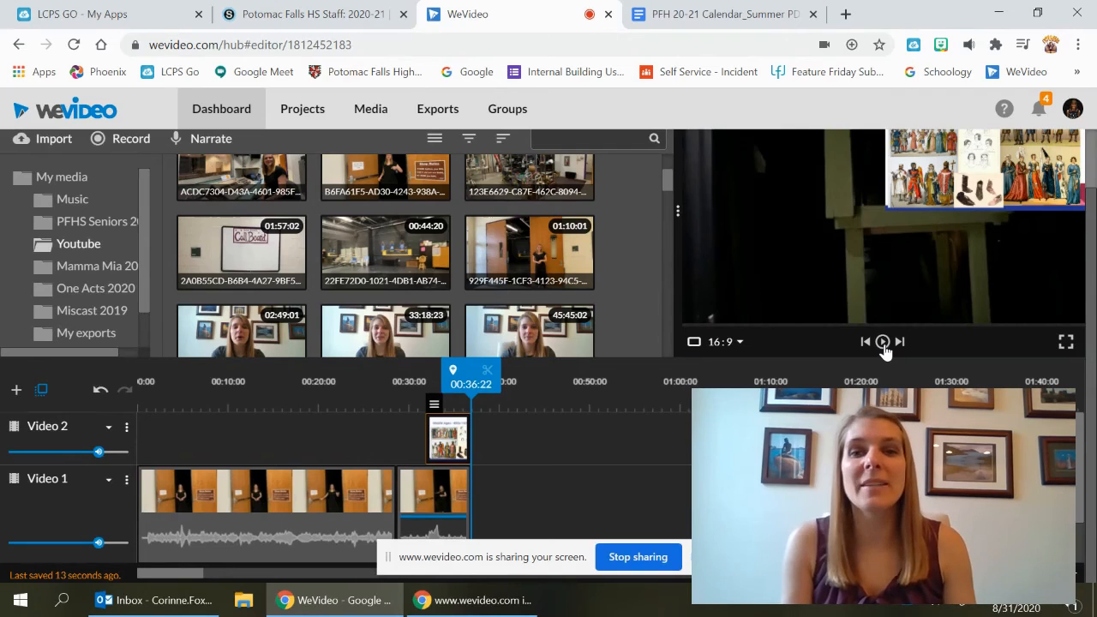
Move the remaining Video 1 clips left to close the gap after the sped-up clip
{"action": "left_click_drag", "start_coordinate": [752, 507], "coordinate": [497, 506]}
{"action": "left_click_drag", "start_coordinate": [809, 495], "coordinate": [586, 496]}
{"action": "left_click", "coordinate": [595, 495]}
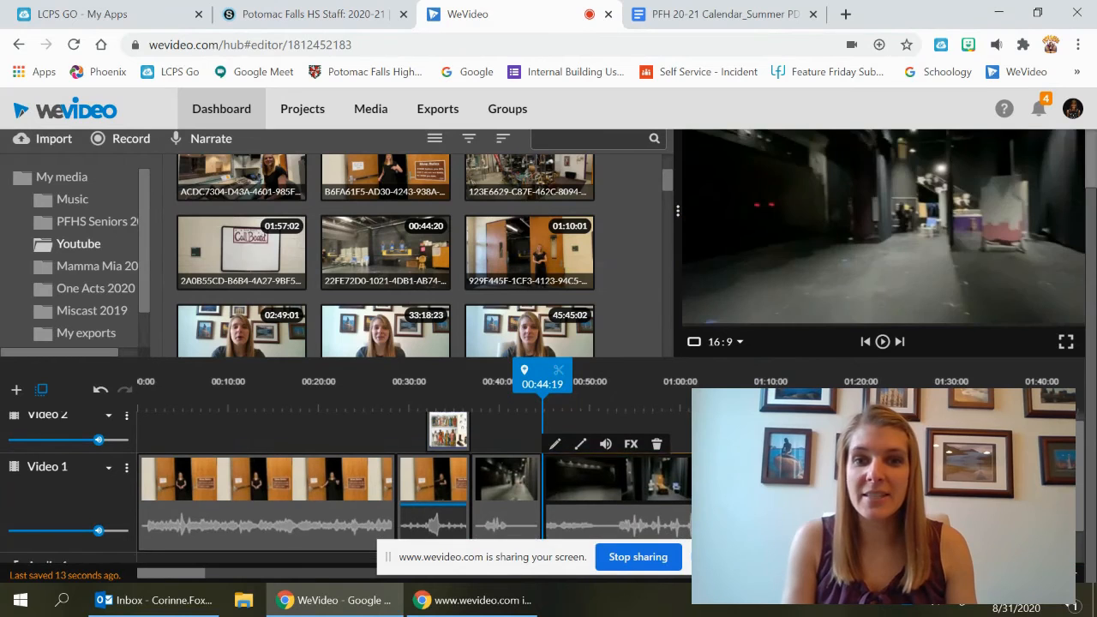
Finish the project and set the export title to Test Video1
{"action": "scroll", "coordinate": [595, 496], "scroll_direction": "up", "scroll_amount": 2}
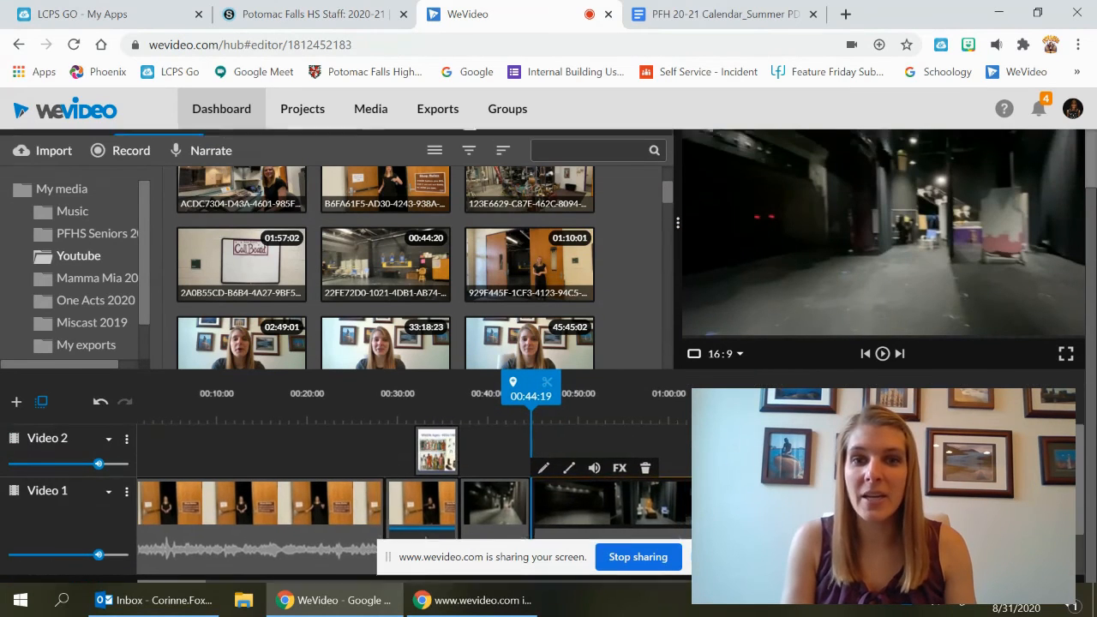
{"action": "scroll", "coordinate": [549, 356], "scroll_direction": "down", "scroll_amount": 1}
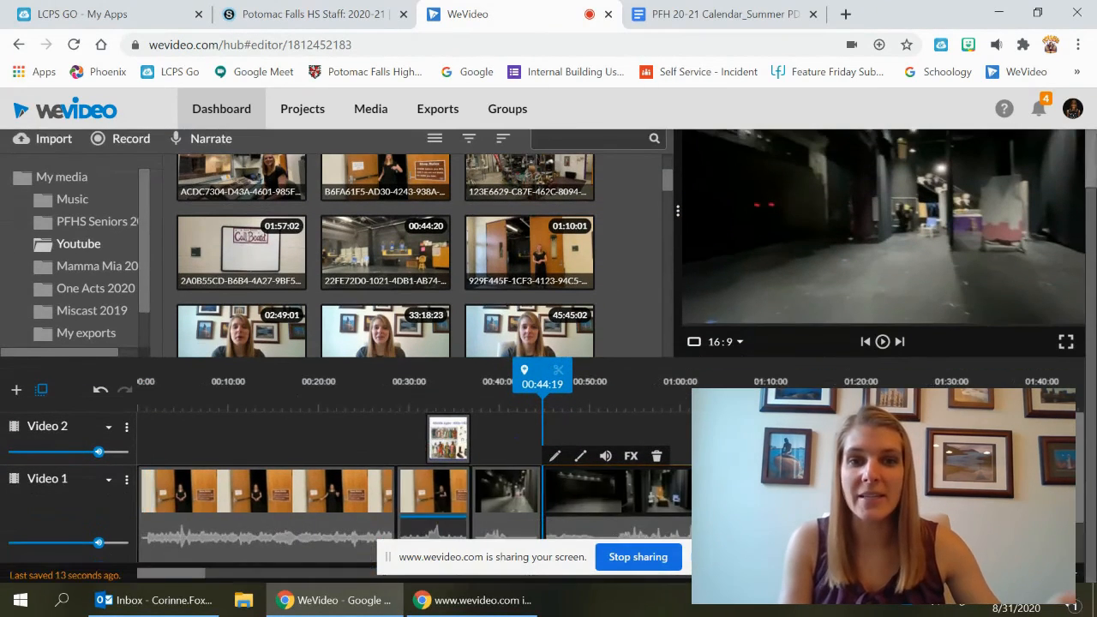
{"action": "scroll", "coordinate": [548, 356], "scroll_direction": "up", "scroll_amount": 1}
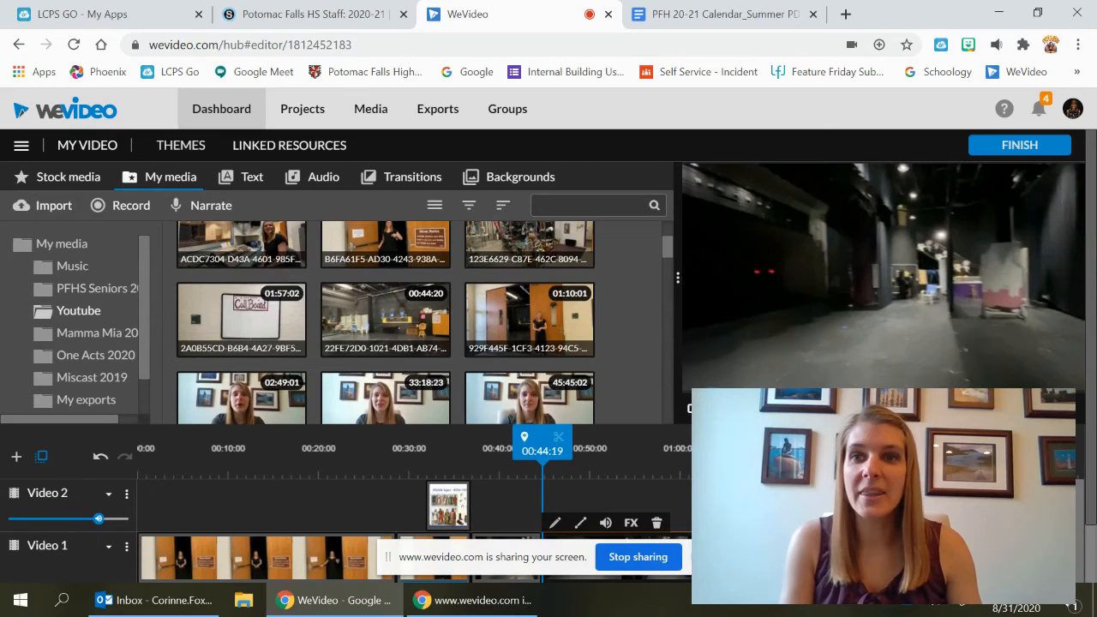
{"action": "left_click", "coordinate": [1028, 145]}
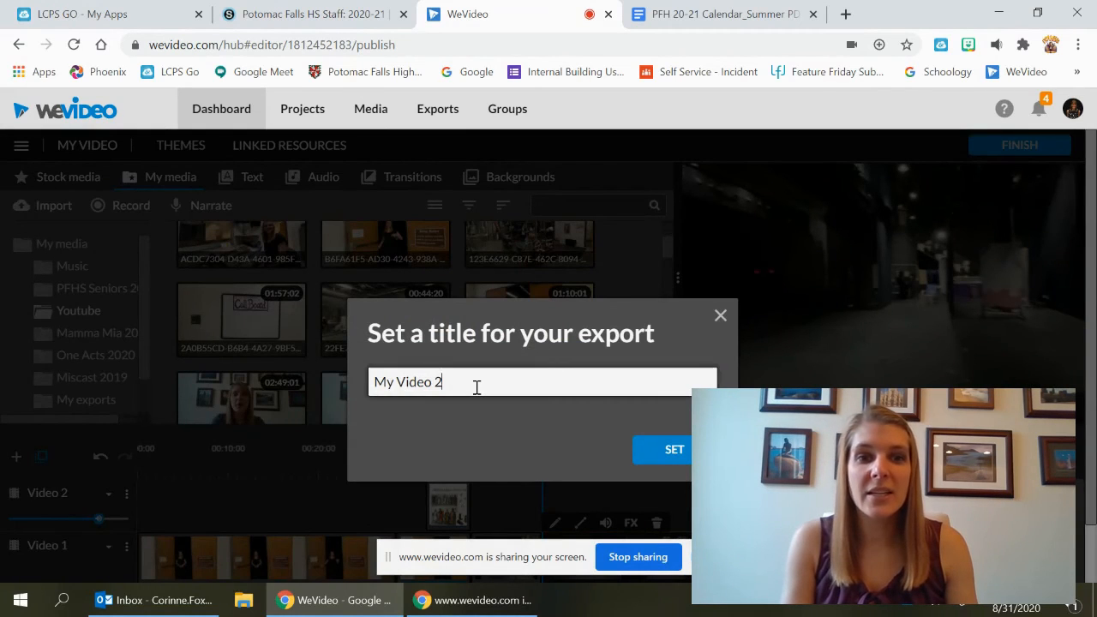
{"action": "triple_click", "coordinate": [475, 387]}
{"action": "type", "text": "Tes"}
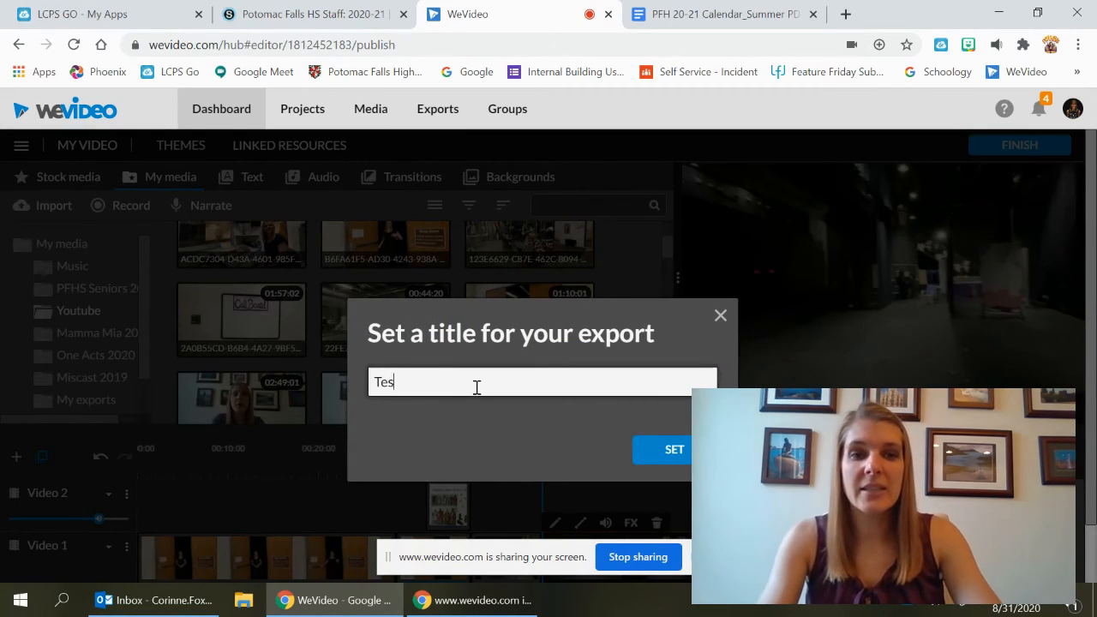
{"action": "type", "text": "t Video1"}
{"action": "key", "text": "Return"}
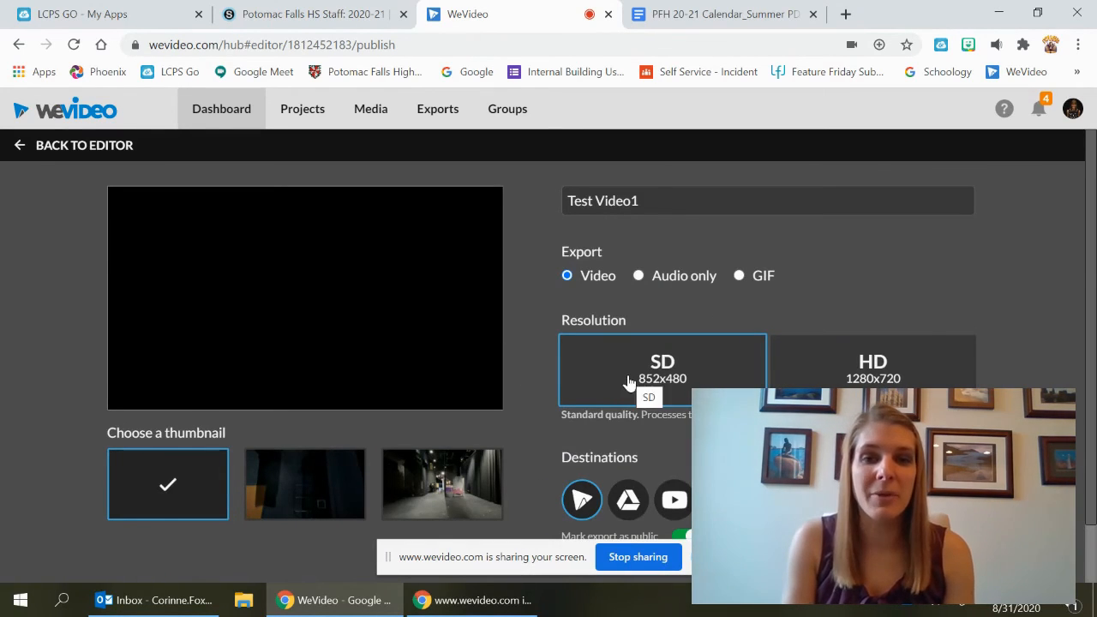
Choose the HD 1280x720 export resolution
{"action": "left_click", "coordinate": [931, 361]}
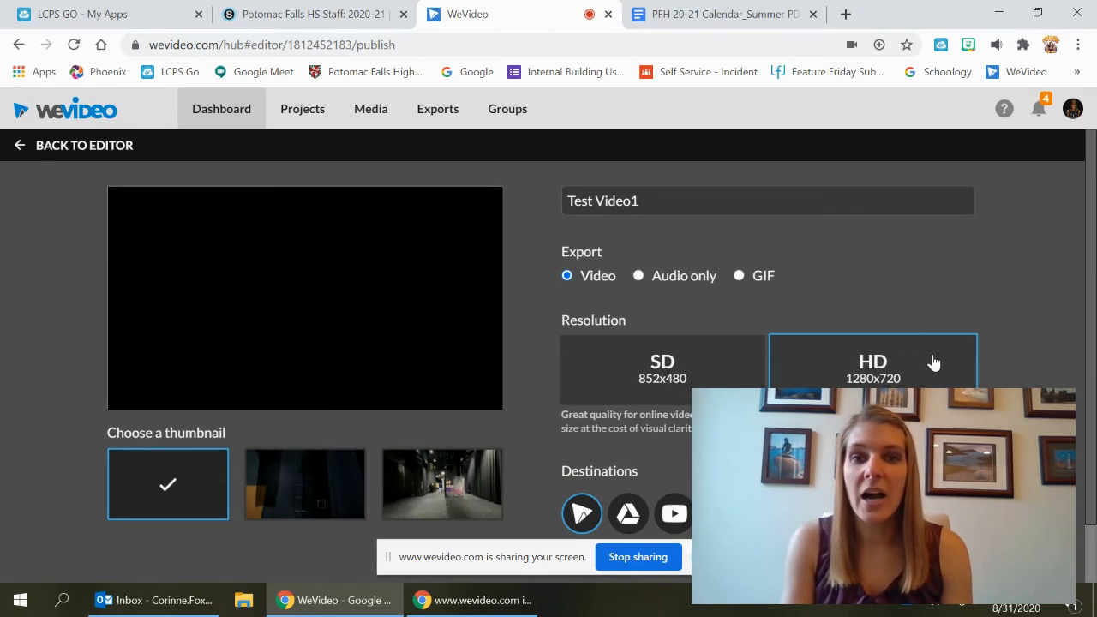
{"action": "scroll", "coordinate": [909, 364], "scroll_direction": "down", "scroll_amount": 1}
{"action": "left_click", "coordinate": [686, 486]}
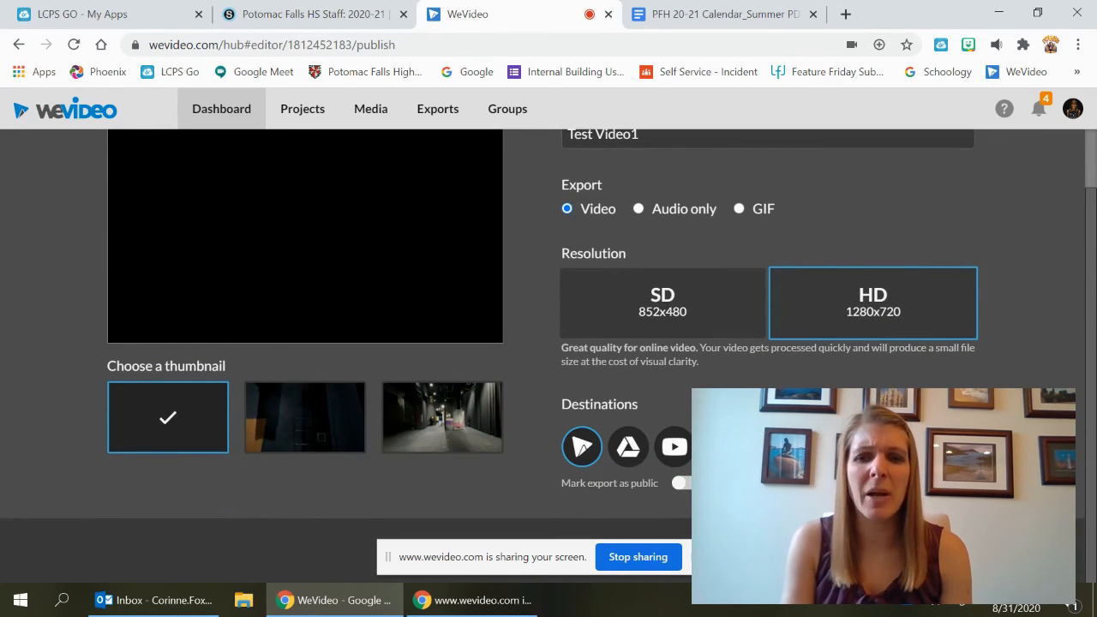
Pick the third thumbnail for the export and start exporting the video
{"action": "scroll", "coordinate": [548, 355], "scroll_direction": "up", "scroll_amount": 1}
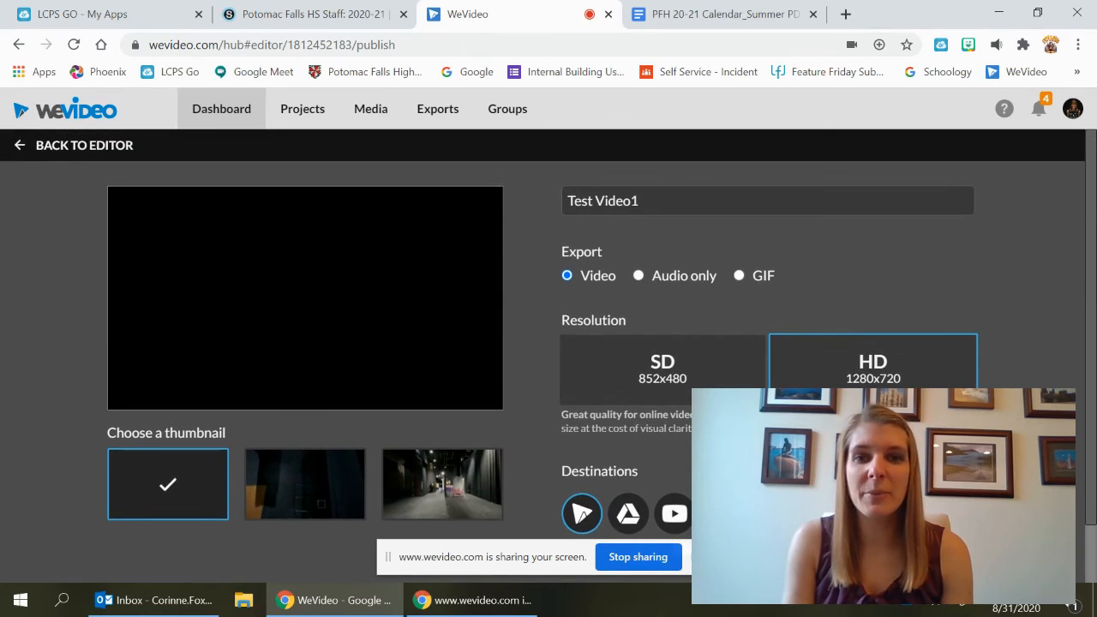
{"action": "scroll", "coordinate": [471, 462], "scroll_direction": "down", "scroll_amount": 1}
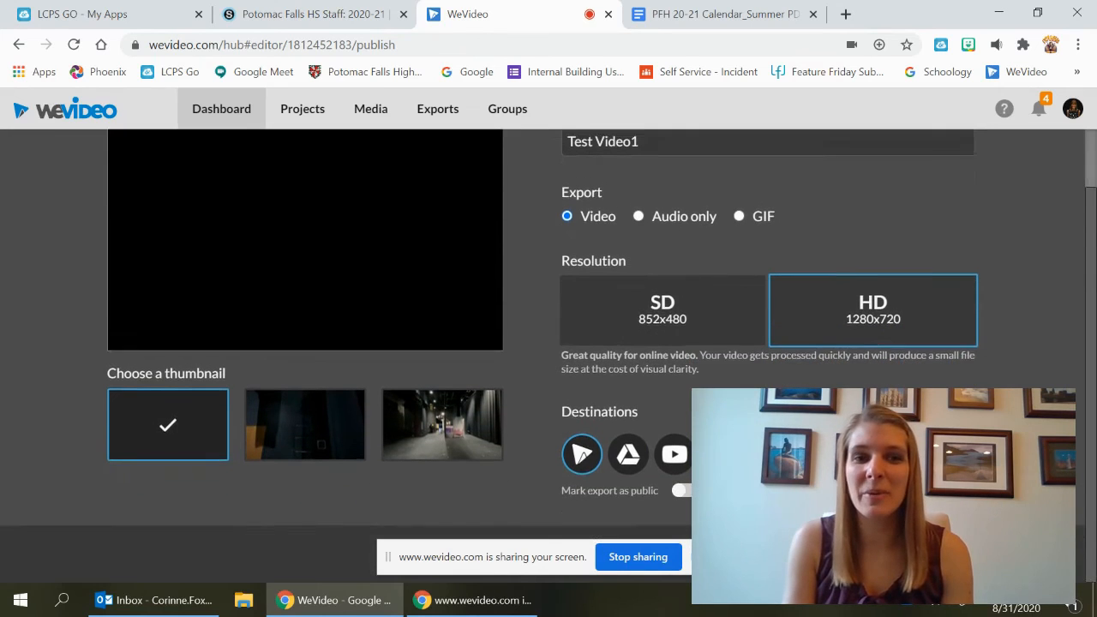
{"action": "left_click", "coordinate": [420, 449]}
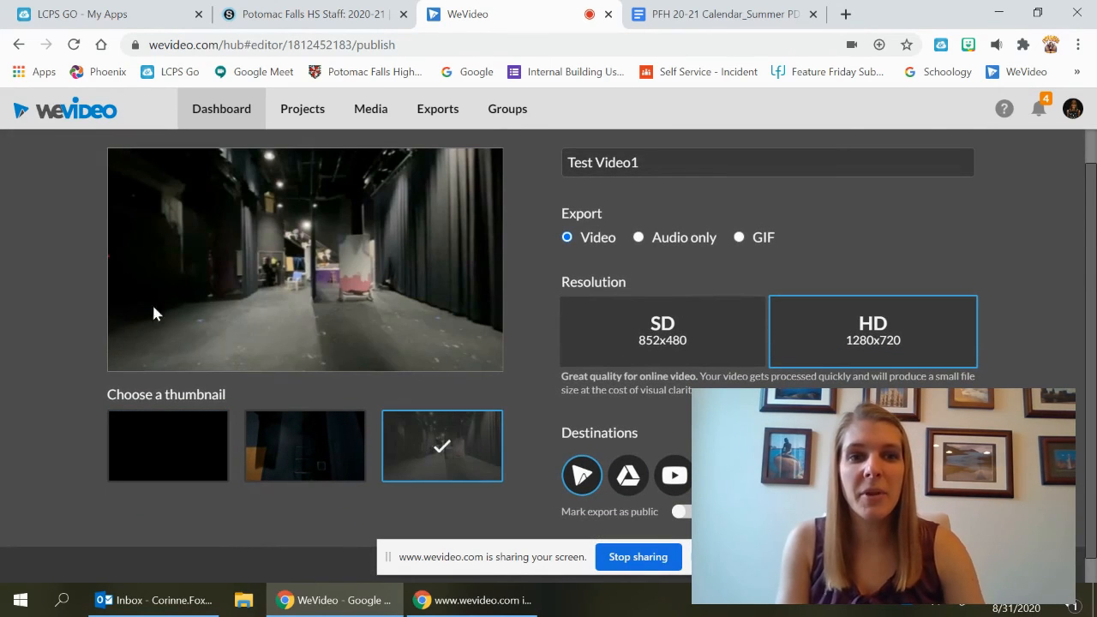
{"action": "scroll", "coordinate": [1028, 268], "scroll_direction": "down", "scroll_amount": 1}
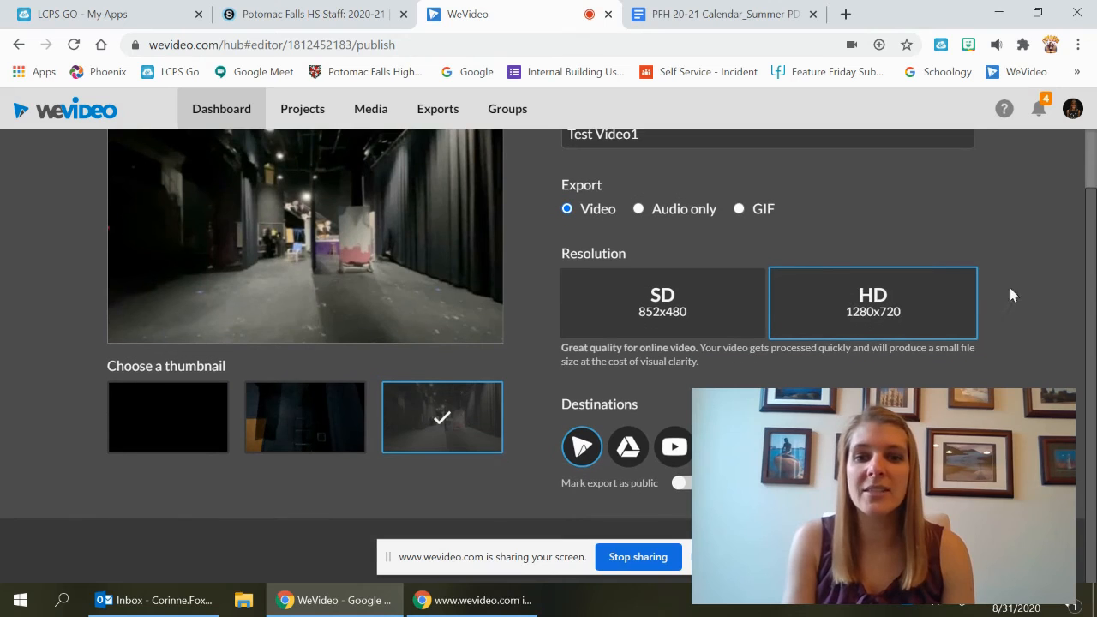
{"action": "left_click", "coordinate": [930, 550]}
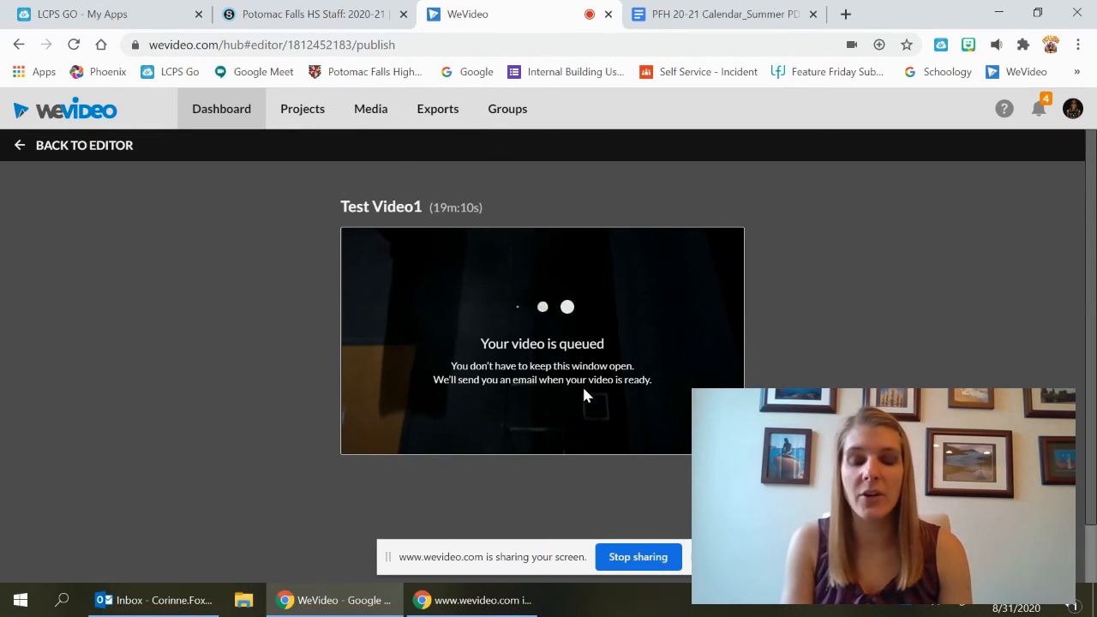
Open the exports library, browse the exported videos, and select the Light board Basics export
{"action": "left_click", "coordinate": [436, 110]}
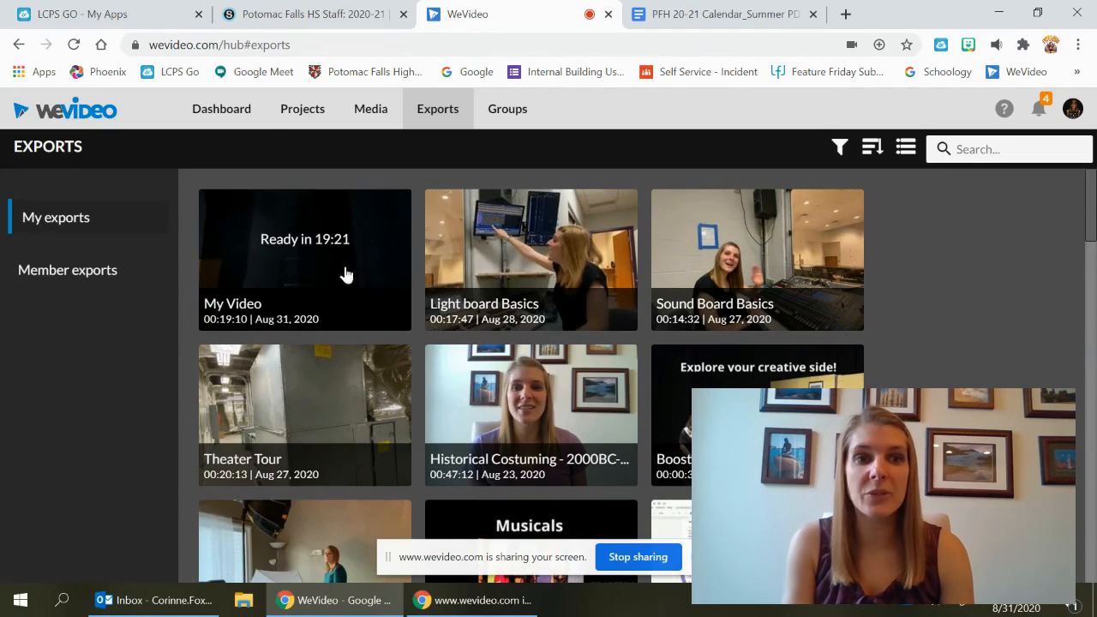
{"action": "scroll", "coordinate": [896, 257], "scroll_direction": "down", "scroll_amount": 2}
{"action": "scroll", "coordinate": [897, 256], "scroll_direction": "down", "scroll_amount": 7}
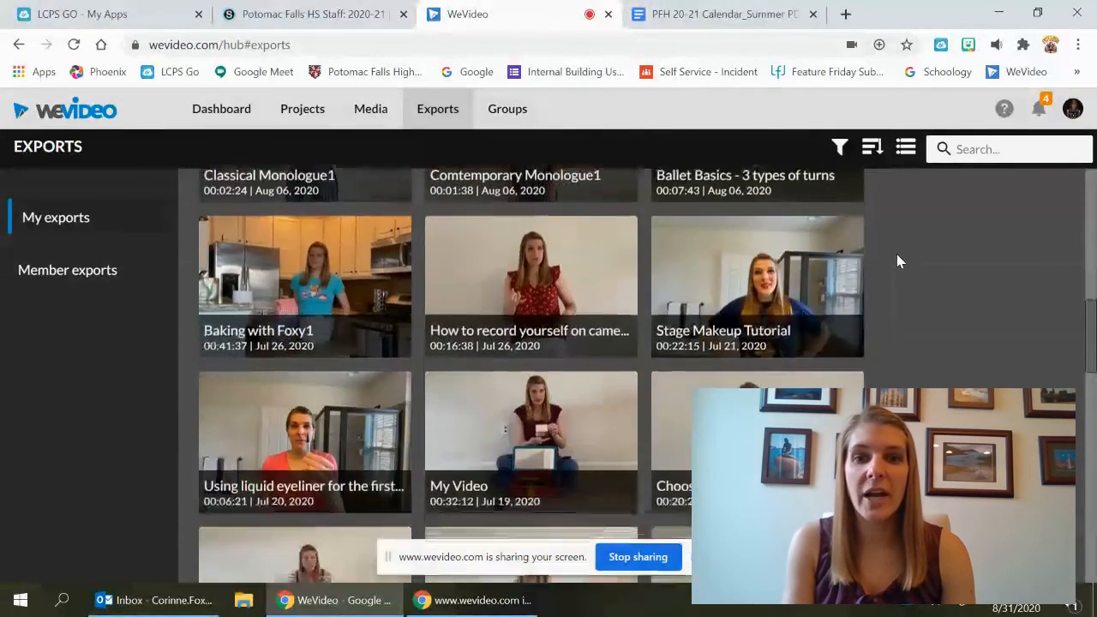
{"action": "scroll", "coordinate": [898, 254], "scroll_direction": "down", "scroll_amount": 15}
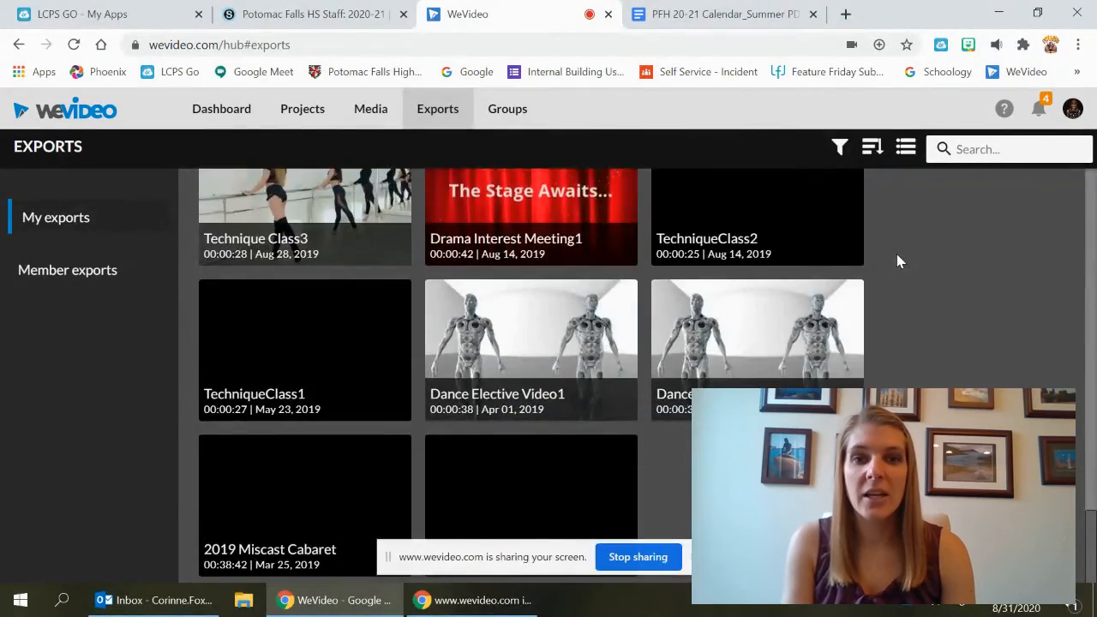
{"action": "scroll", "coordinate": [896, 253], "scroll_direction": "up", "scroll_amount": 20}
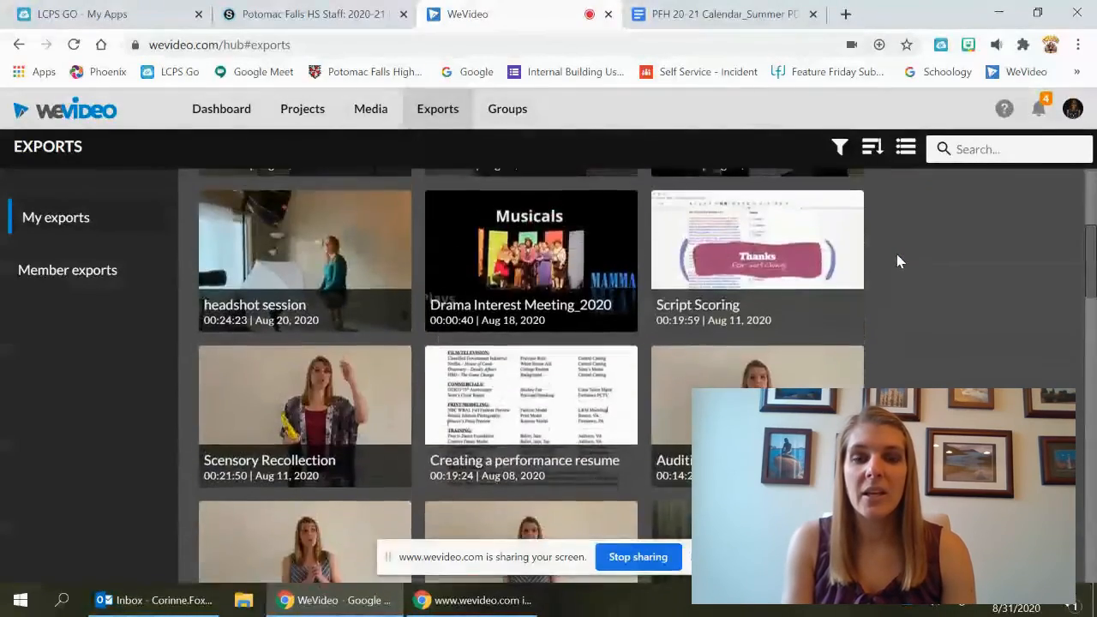
{"action": "scroll", "coordinate": [897, 253], "scroll_direction": "up", "scroll_amount": 4}
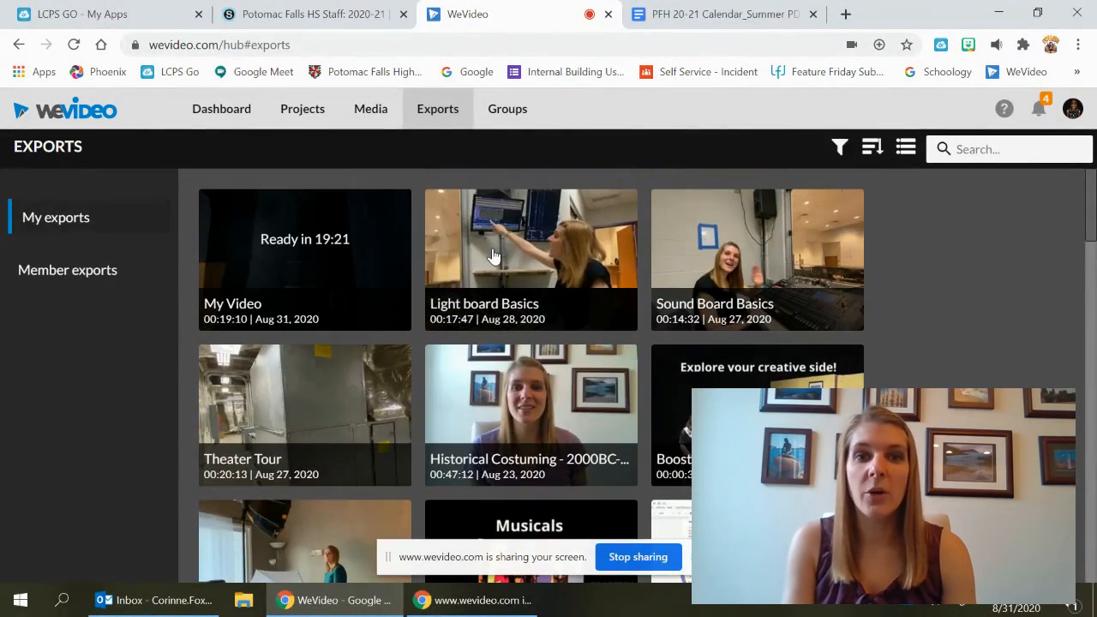
{"action": "left_click", "coordinate": [494, 256]}
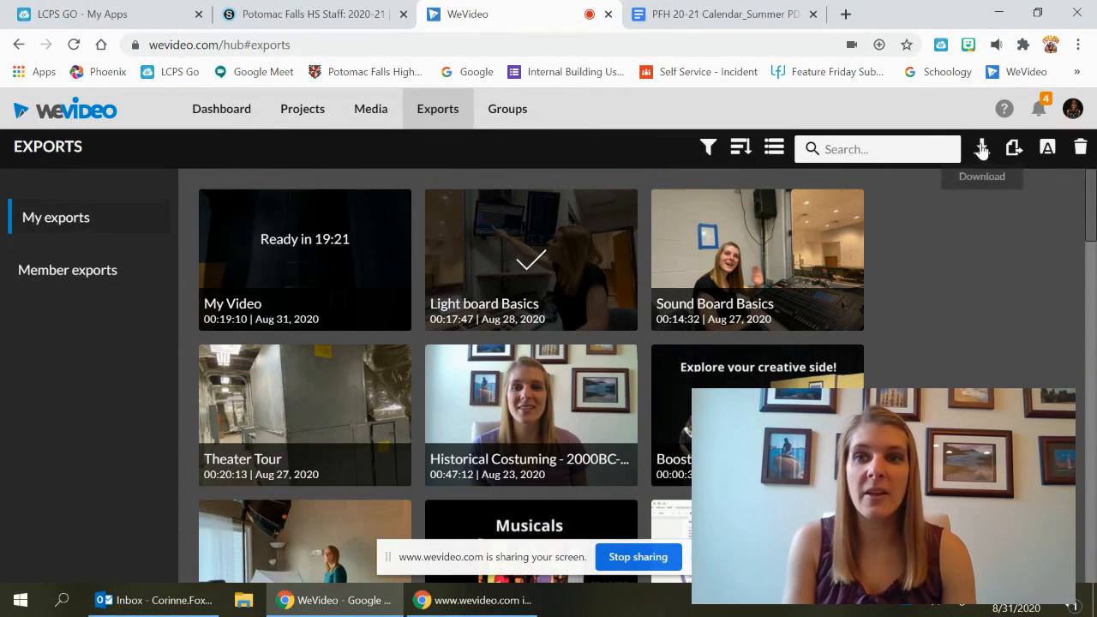